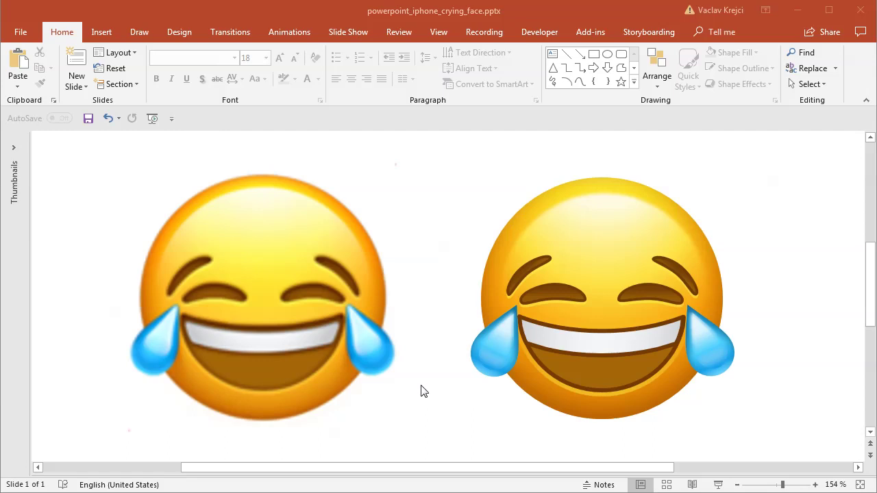
# - Delete the left reference smiley picture from the slide
pyautogui.click(330, 9)
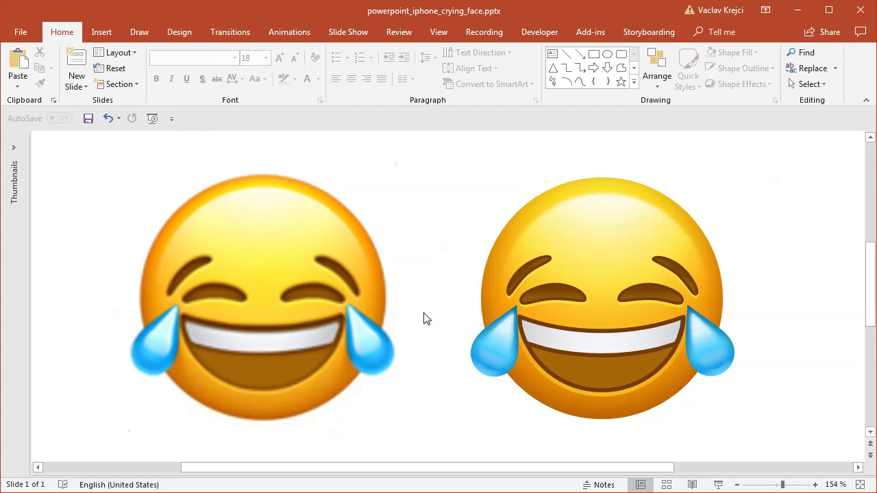
pyautogui.click(320, 287)
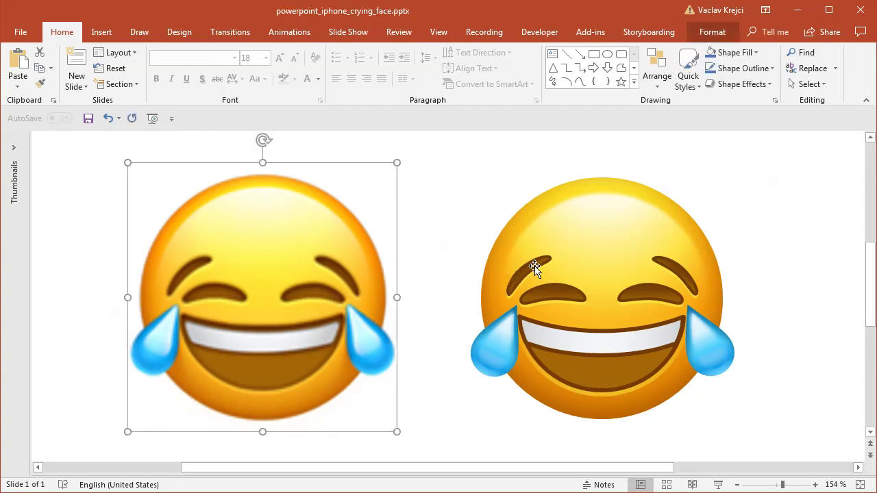
pyautogui.click(580, 248)
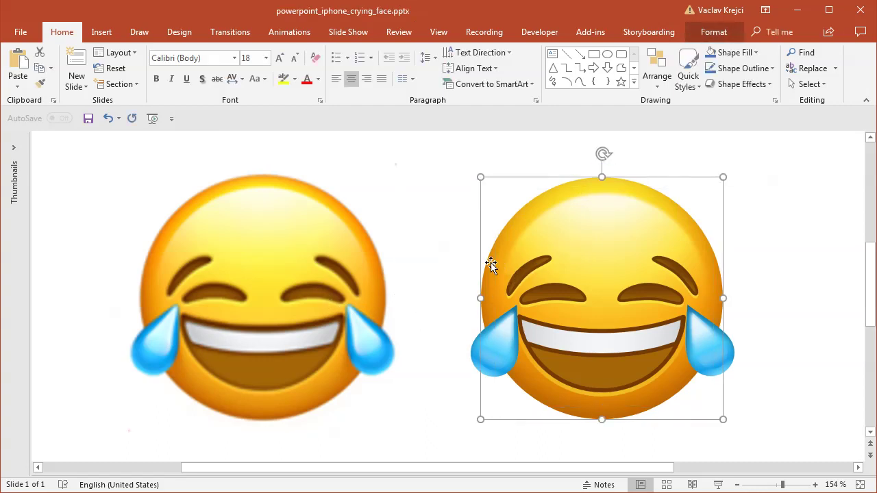
pyautogui.click(457, 261)
pyautogui.click(274, 288)
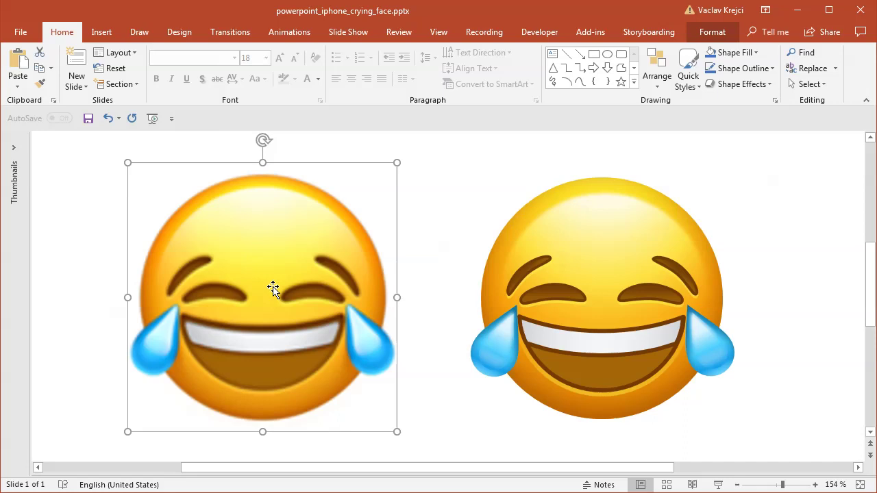
pyautogui.click(419, 321)
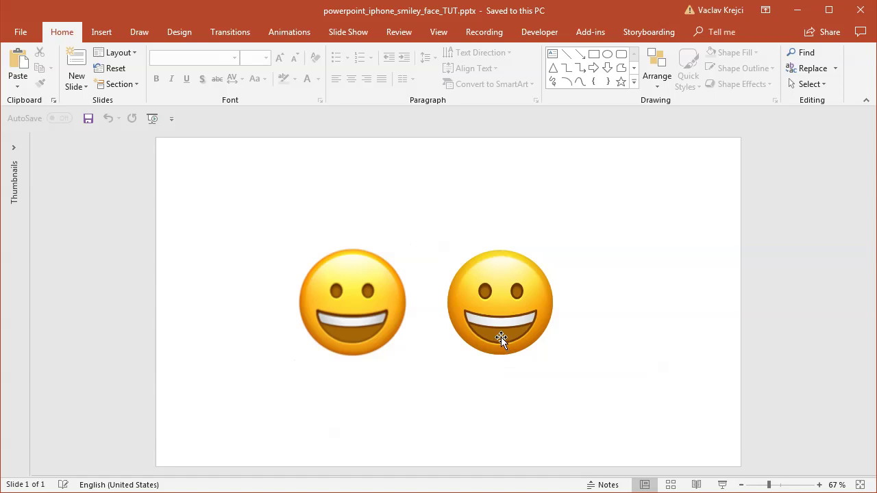
pyautogui.click(358, 305)
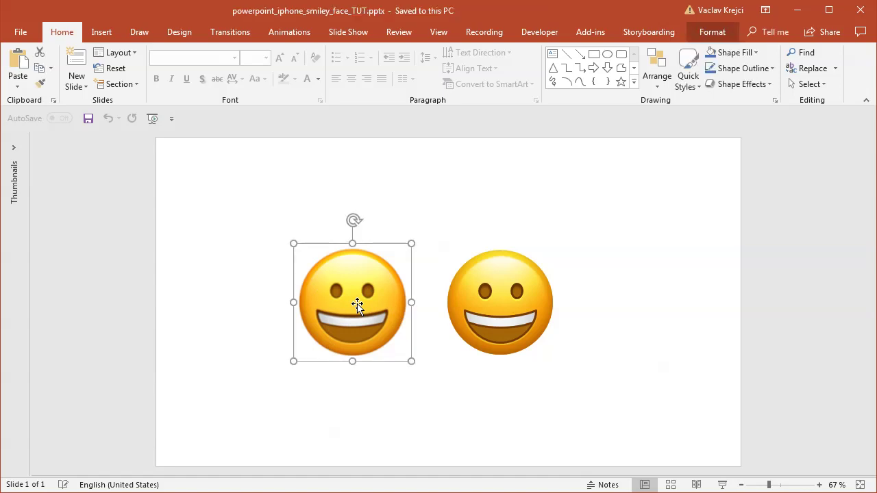
pyautogui.press('Delete')
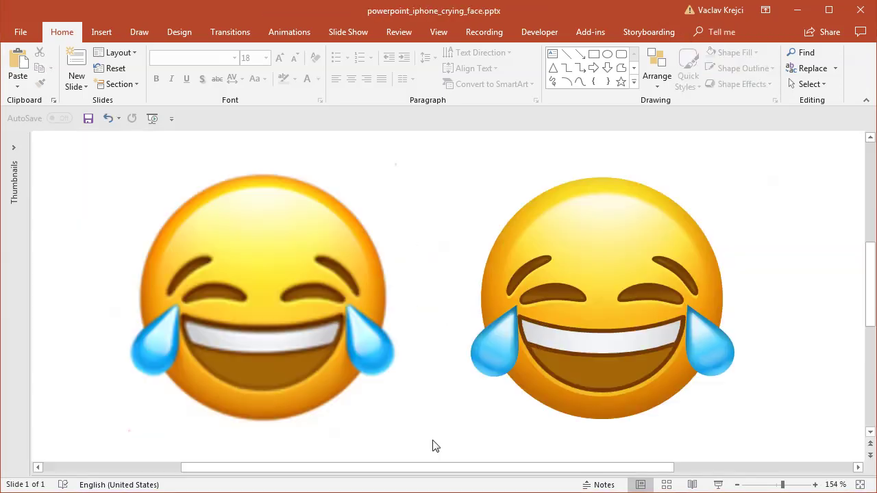
# - Paste the crying-laughing emoji picture in its place and delete the right smiley's eyes
pyautogui.click(330, 321)
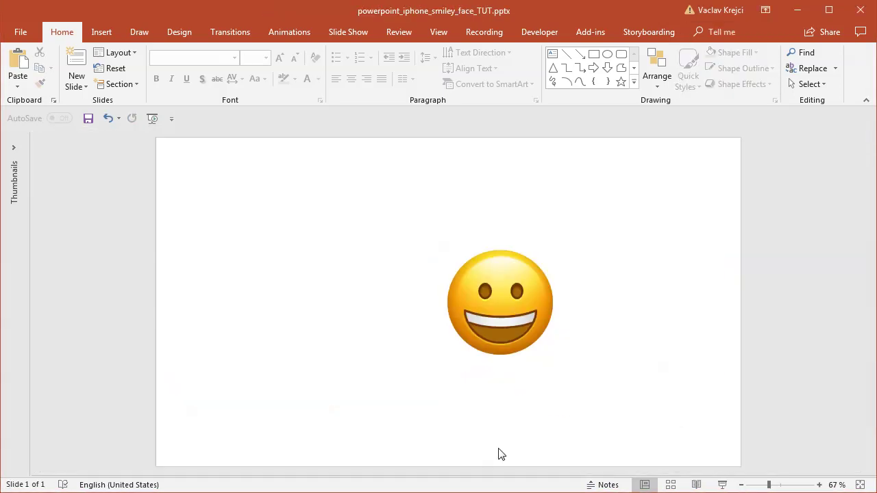
pyautogui.hotkey('ctrl', 'v')
pyautogui.click(492, 396)
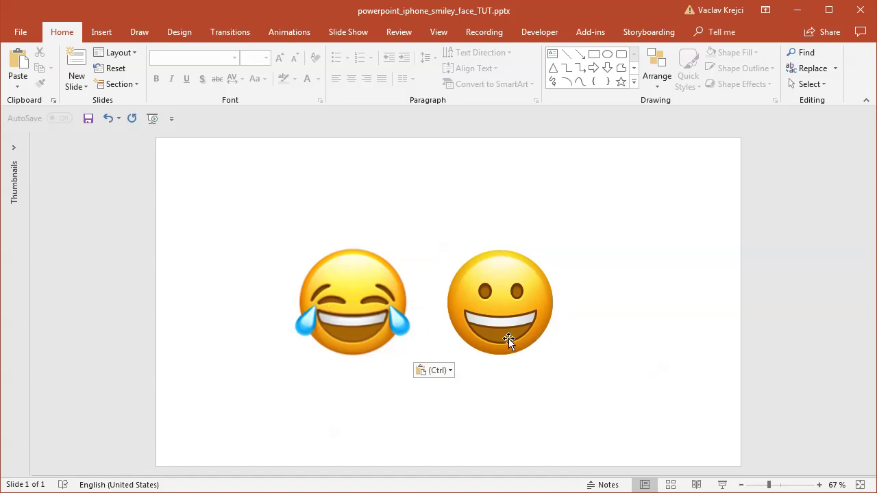
pyautogui.click(484, 294)
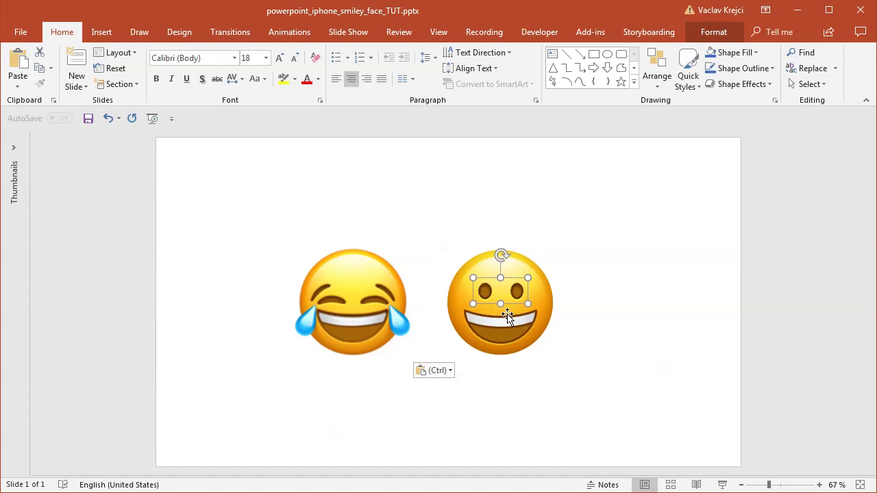
pyautogui.press('Delete')
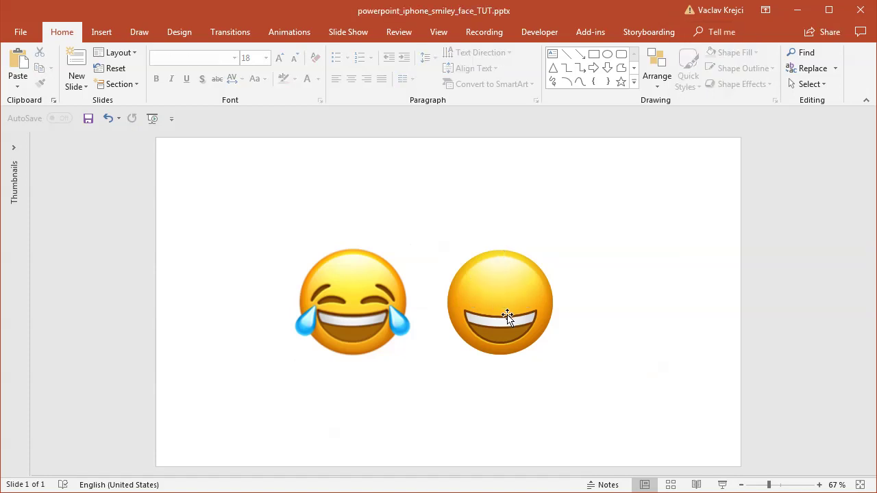
# - Zoom to about 230% and centre the crying-laughing emoji's eyes and tears in view
pyautogui.click(787, 485)
pyautogui.moveTo(576, 469); pyautogui.dragTo(283, 473)
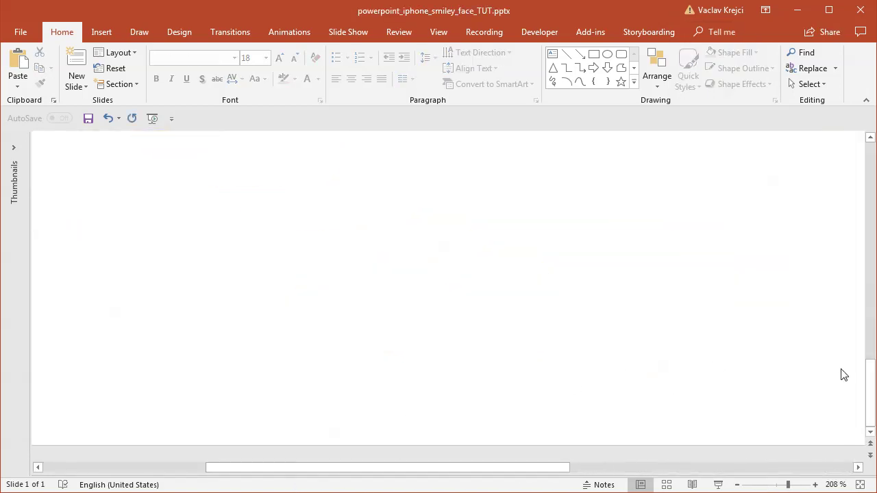
pyautogui.moveTo(867, 386); pyautogui.dragTo(871, 275)
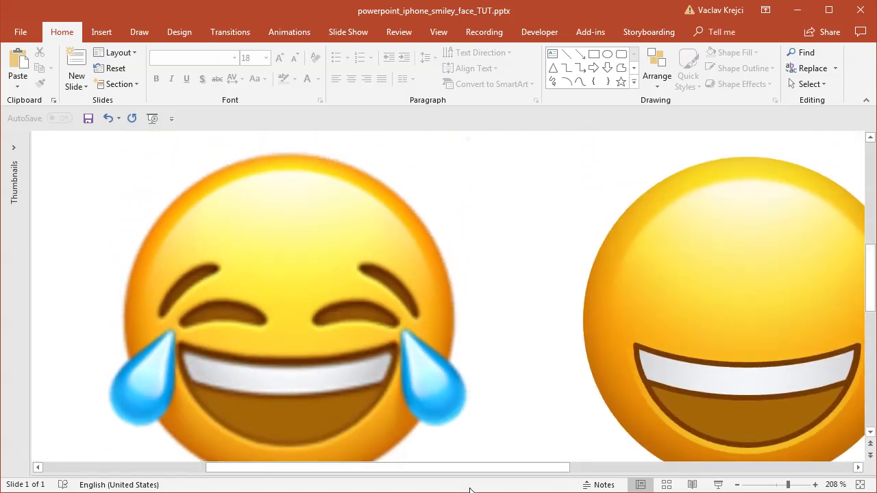
pyautogui.moveTo(446, 470); pyautogui.dragTo(383, 470)
pyautogui.moveTo(871, 274); pyautogui.dragTo(871, 297)
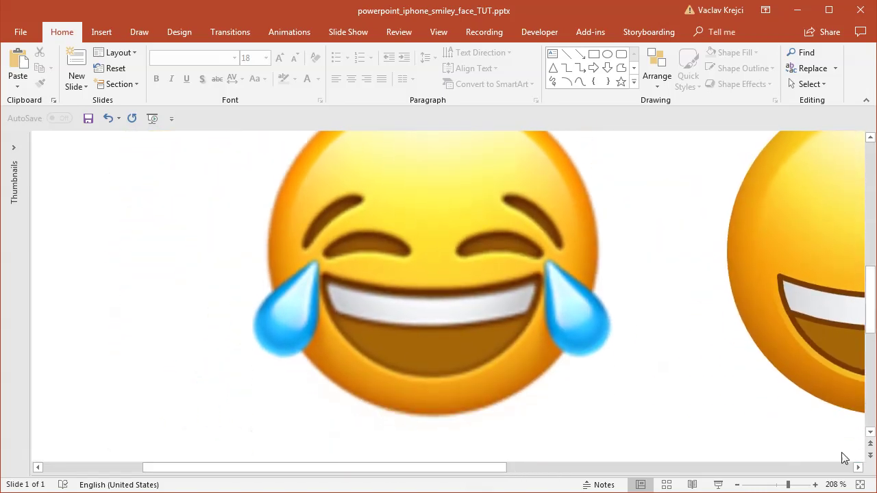
pyautogui.click(816, 485)
pyautogui.click(815, 485)
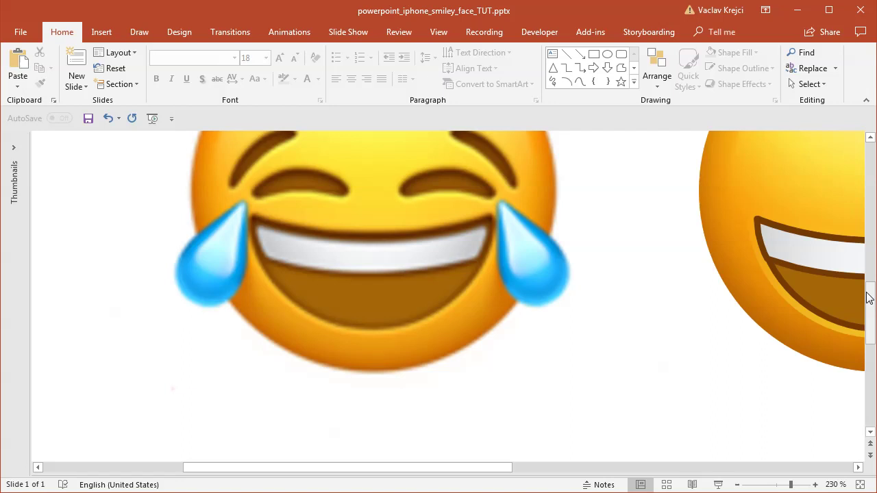
pyautogui.scroll(2, 868, 294)
pyautogui.moveTo(464, 467); pyautogui.dragTo(437, 467)
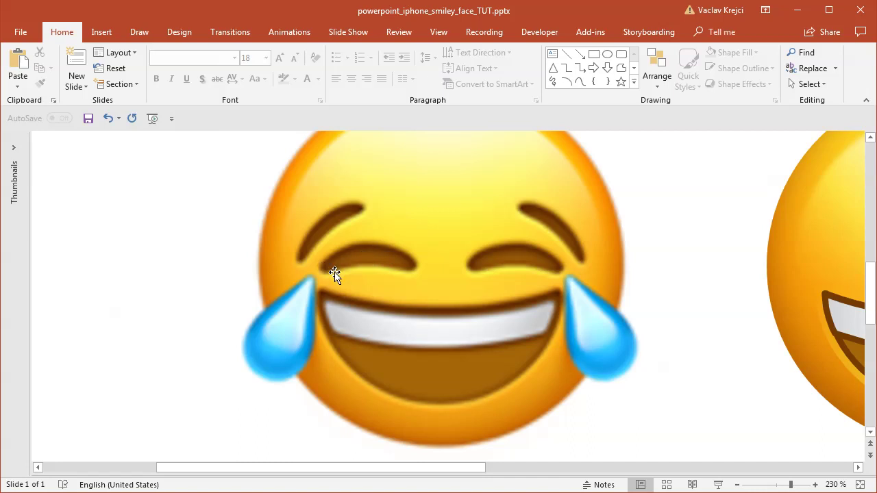
# - Draw an oval over the reference emoji's left closed eye
pyautogui.click(103, 31)
pyautogui.click(203, 80)
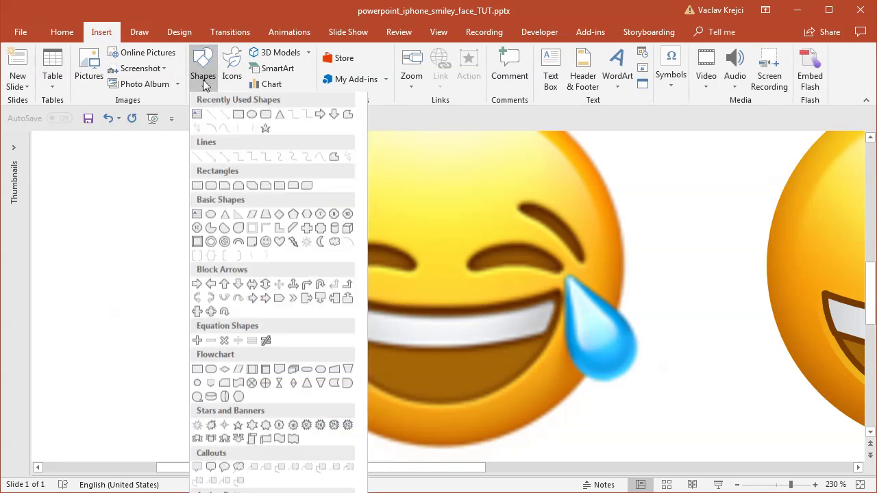
pyautogui.click(251, 120)
pyautogui.moveTo(316, 240); pyautogui.dragTo(411, 294)
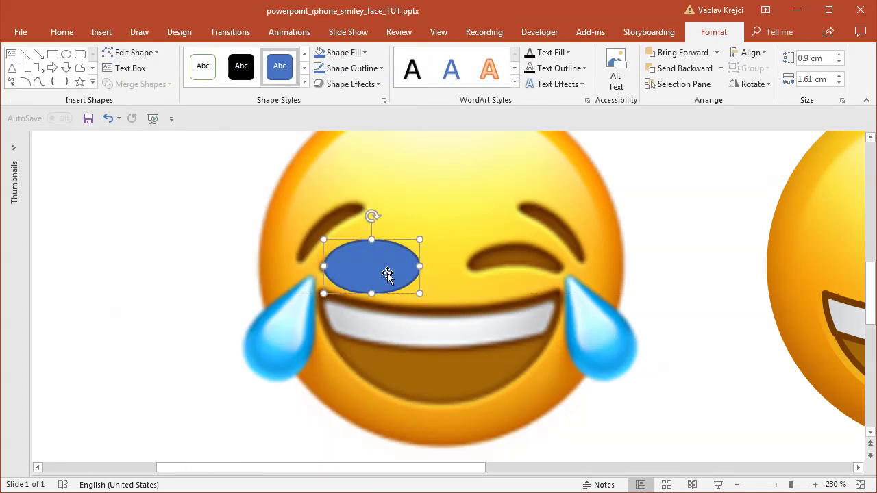
# - Give the oval a blue fill at 55% transparency
pyautogui.click(343, 52)
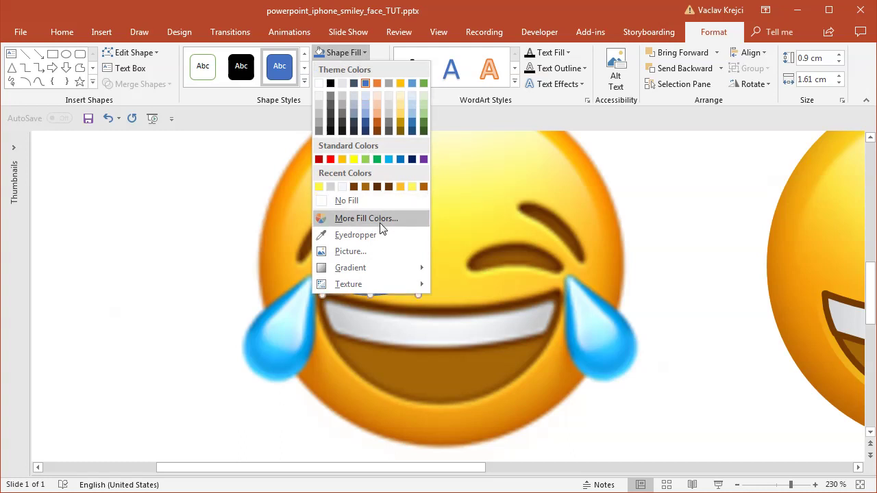
pyautogui.click(366, 219)
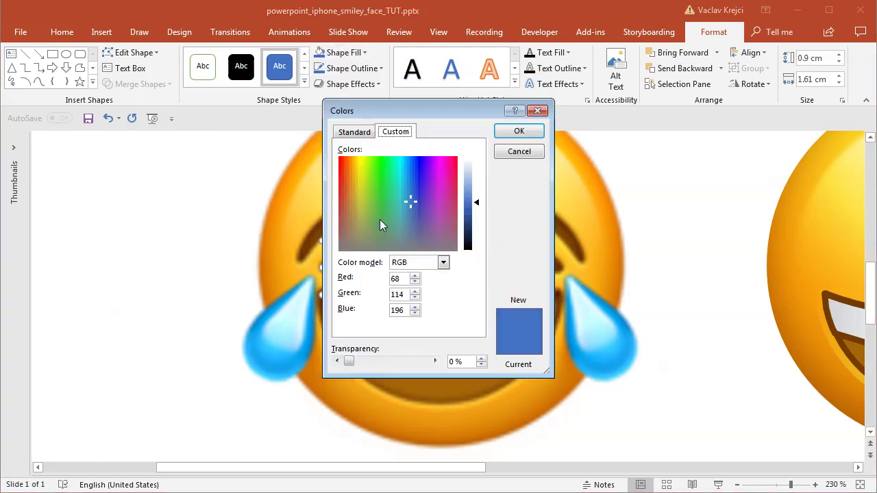
pyautogui.moveTo(358, 360); pyautogui.dragTo(391, 361)
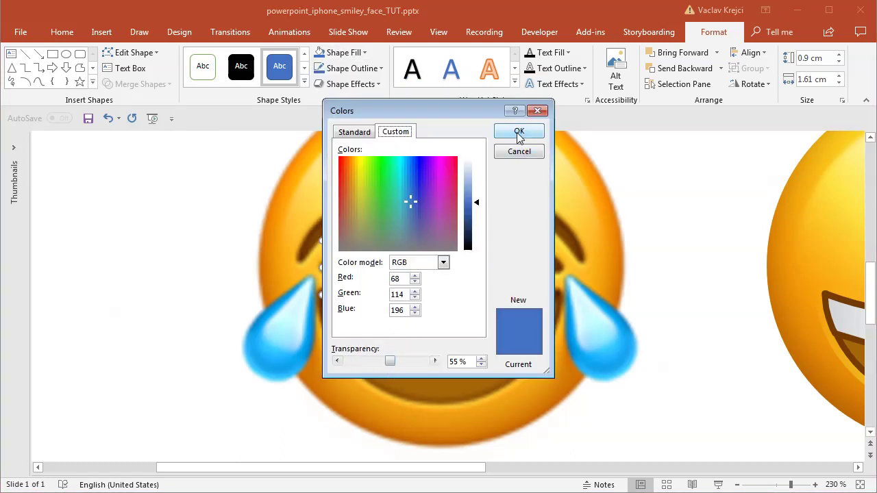
pyautogui.click(519, 130)
pyautogui.moveTo(792, 486); pyautogui.dragTo(800, 485)
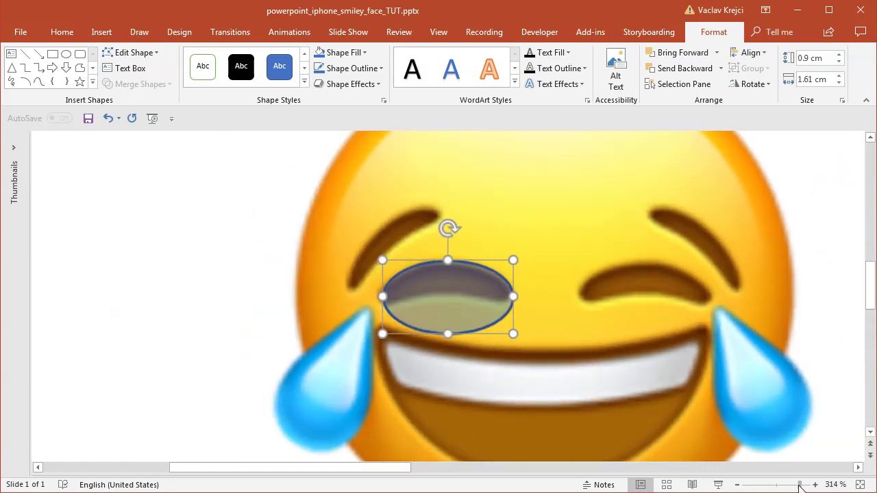
pyautogui.moveTo(394, 471); pyautogui.dragTo(405, 473)
# - Use Edit Points to pull the oval's bottom up and curve its ends into a left-eye crescent
pyautogui.rightClick(426, 283)
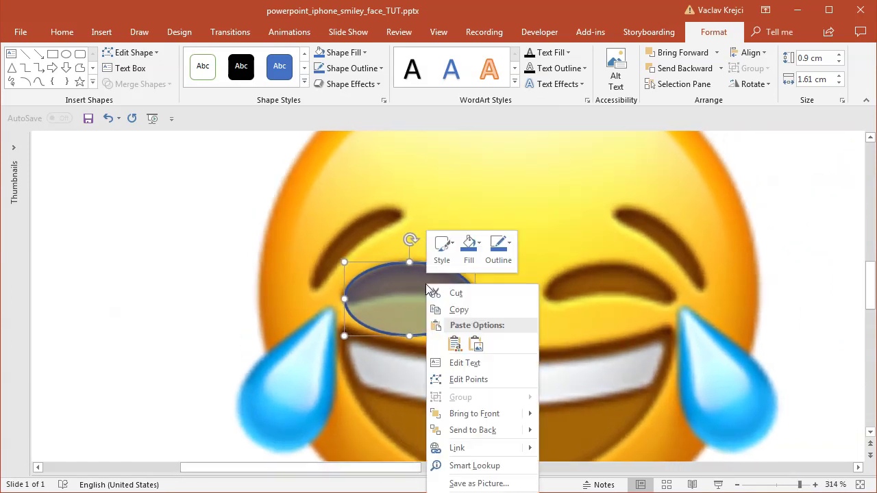
pyautogui.click(500, 380)
pyautogui.moveTo(411, 337); pyautogui.dragTo(408, 294)
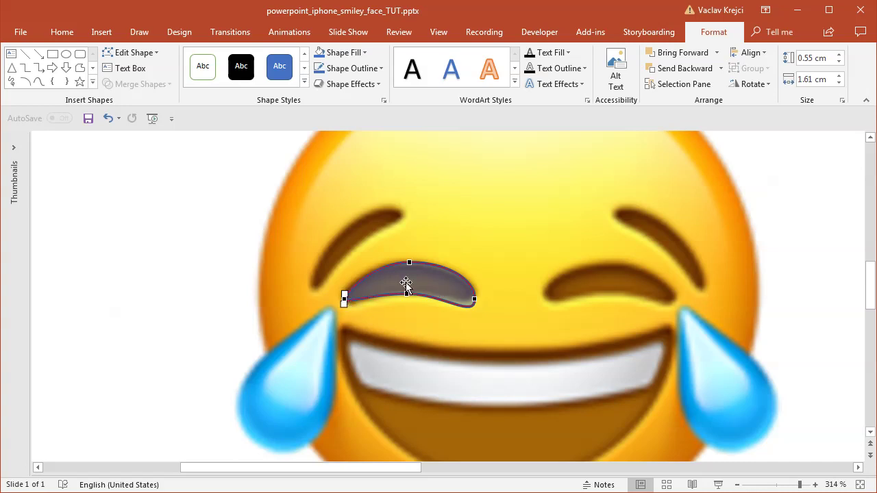
pyautogui.moveTo(346, 305); pyautogui.dragTo(345, 312)
pyautogui.click(472, 300)
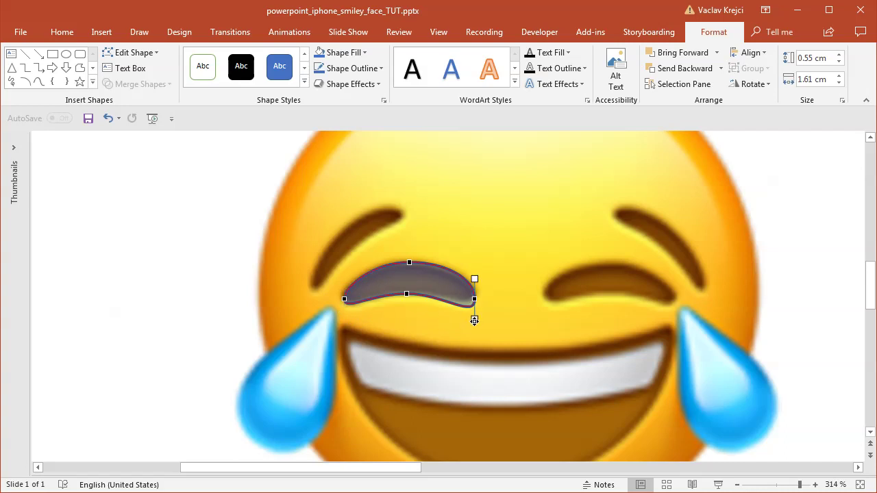
pyautogui.moveTo(474, 320); pyautogui.dragTo(475, 316)
pyautogui.click(470, 329)
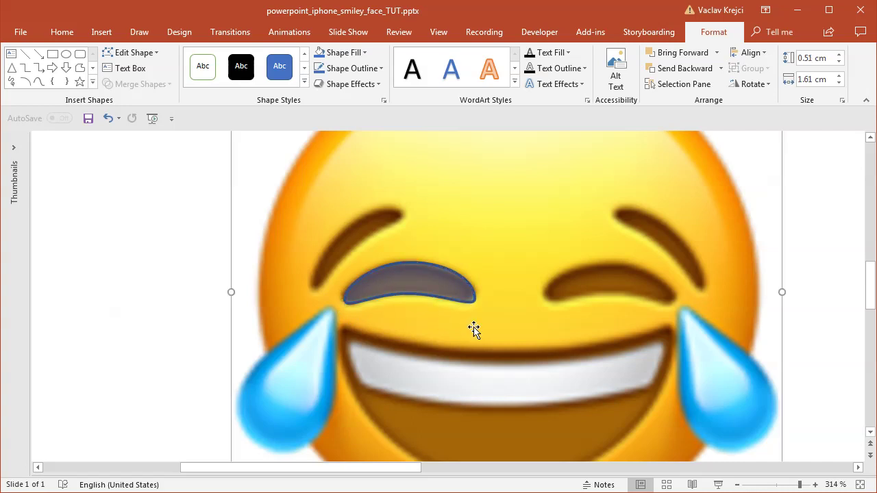
pyautogui.click(435, 283)
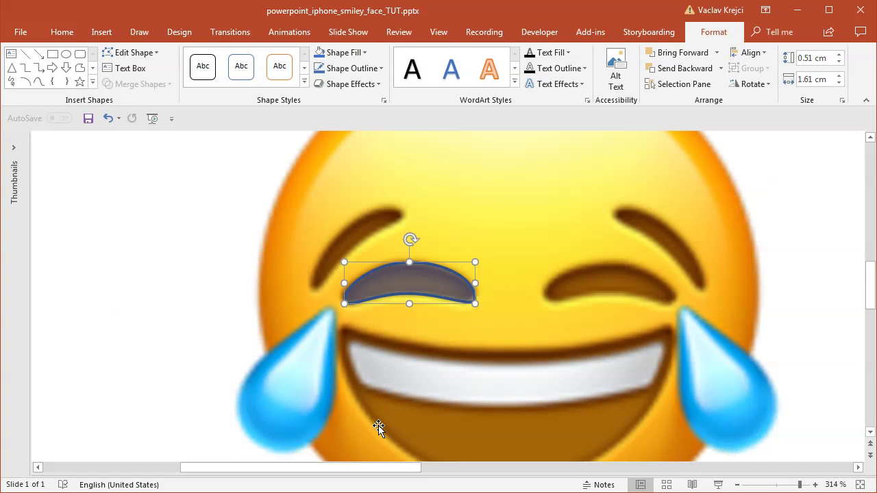
# - Copy the eye crescent and rotate the copy onto the reference's right eyebrow
pyautogui.moveTo(388, 470); pyautogui.dragTo(427, 472)
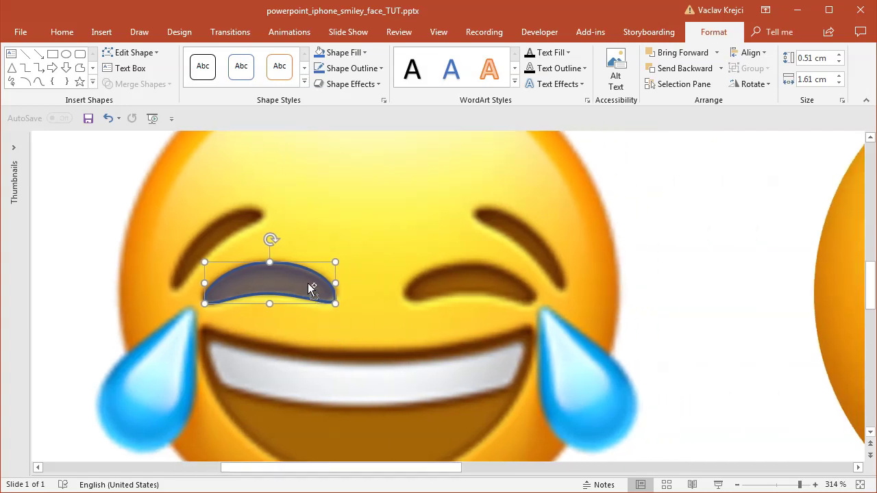
pyautogui.moveTo(313, 290); pyautogui.dragTo(504, 302)
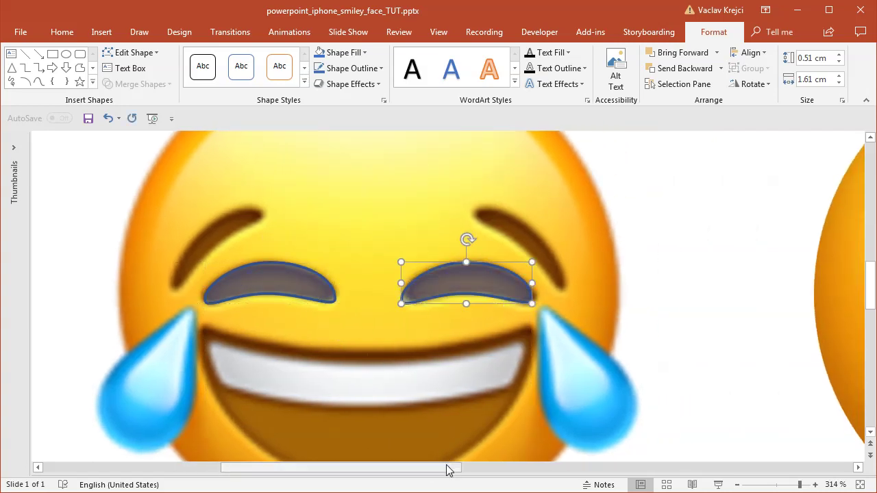
pyautogui.moveTo(433, 472); pyautogui.dragTo(430, 471)
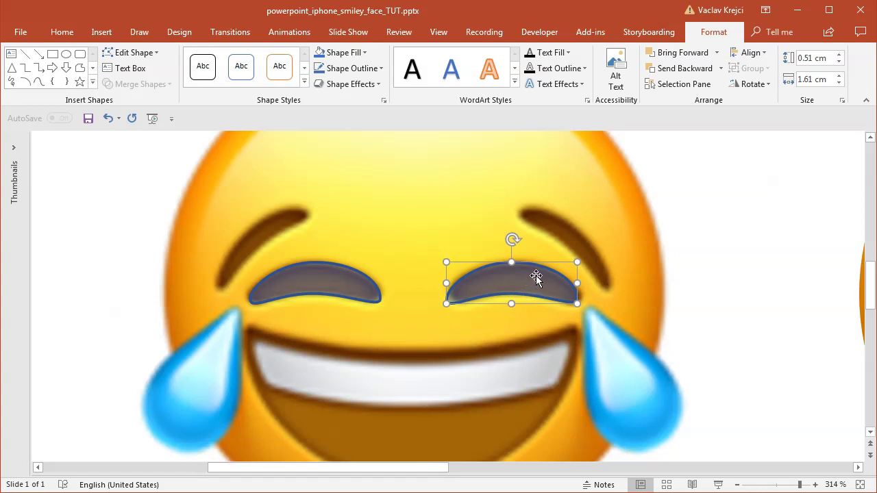
pyautogui.moveTo(529, 288); pyautogui.dragTo(599, 229)
pyautogui.moveTo(540, 177); pyautogui.dragTo(310, 250)
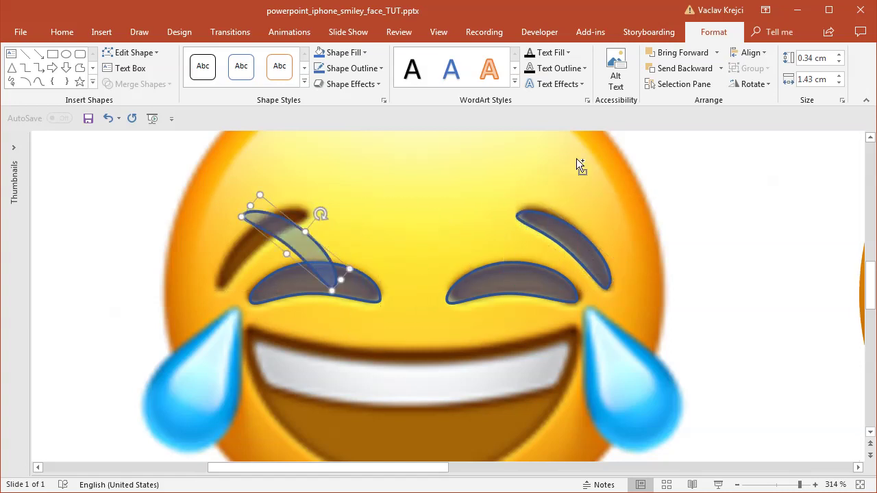
# - Flip the eyebrow copy horizontally and fit it over the left eyebrow
pyautogui.click(752, 85)
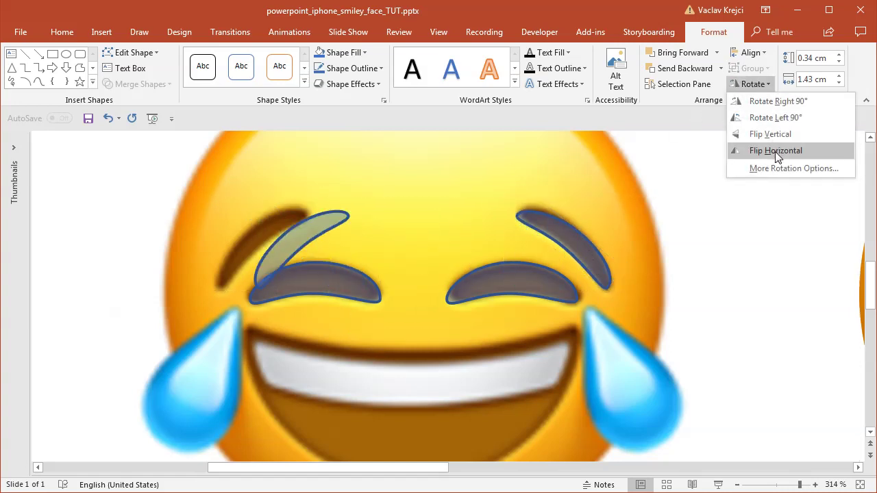
pyautogui.click(777, 150)
pyautogui.moveTo(304, 245); pyautogui.dragTo(277, 249)
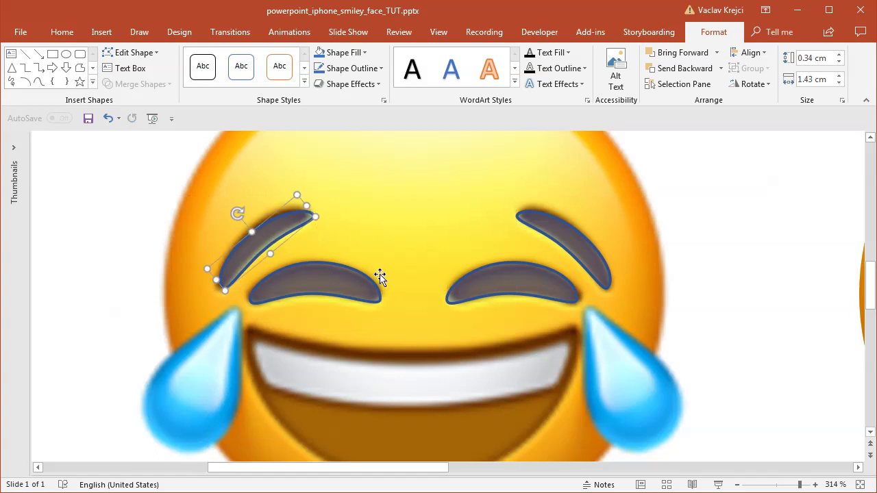
pyautogui.moveTo(799, 485); pyautogui.dragTo(782, 485)
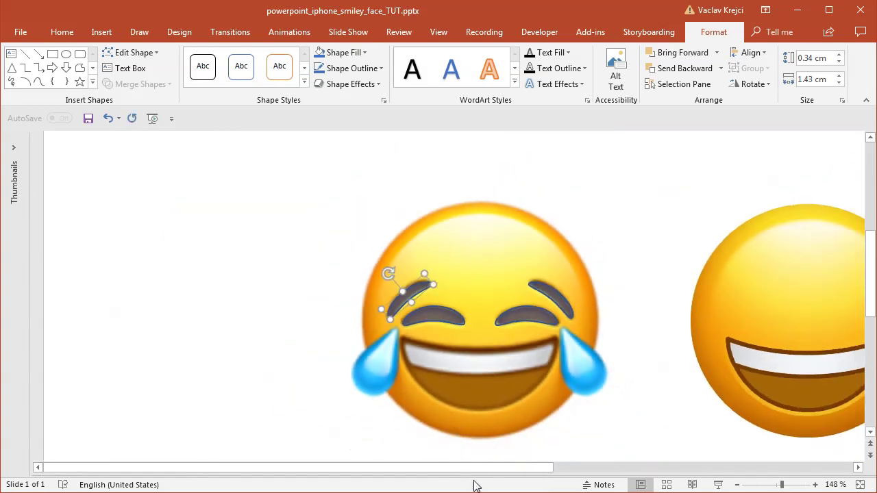
pyautogui.moveTo(456, 470); pyautogui.dragTo(572, 471)
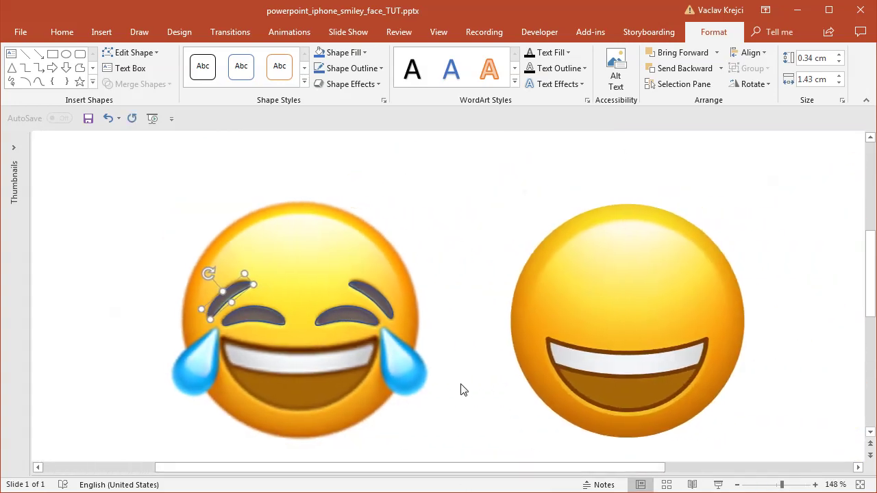
# - Move the four eye and eyebrow crescents onto the eyeless smiley and open Format Object
pyautogui.keyDown('shift'); pyautogui.click(366, 294); pyautogui.keyUp('shift')
pyautogui.keyDown('shift'); pyautogui.click(346, 322); pyautogui.keyUp('shift')
pyautogui.keyDown('shift'); pyautogui.click(268, 317); pyautogui.keyUp('shift')
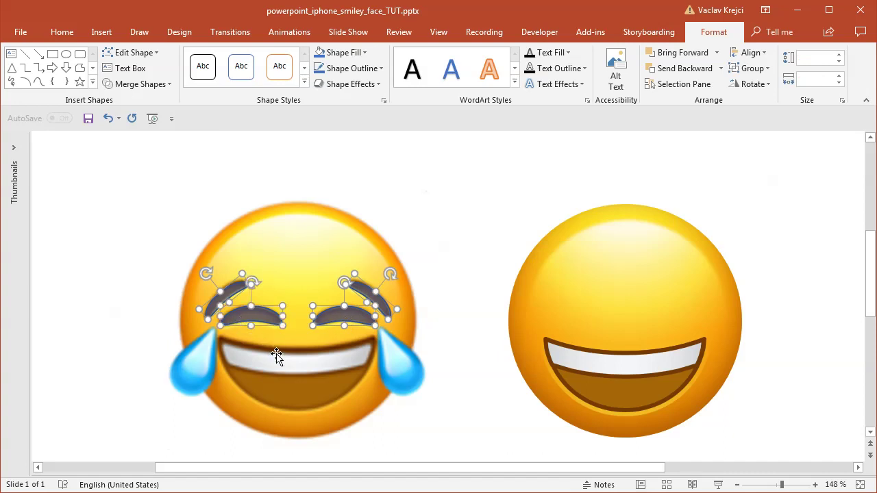
pyautogui.moveTo(268, 315); pyautogui.dragTo(594, 320)
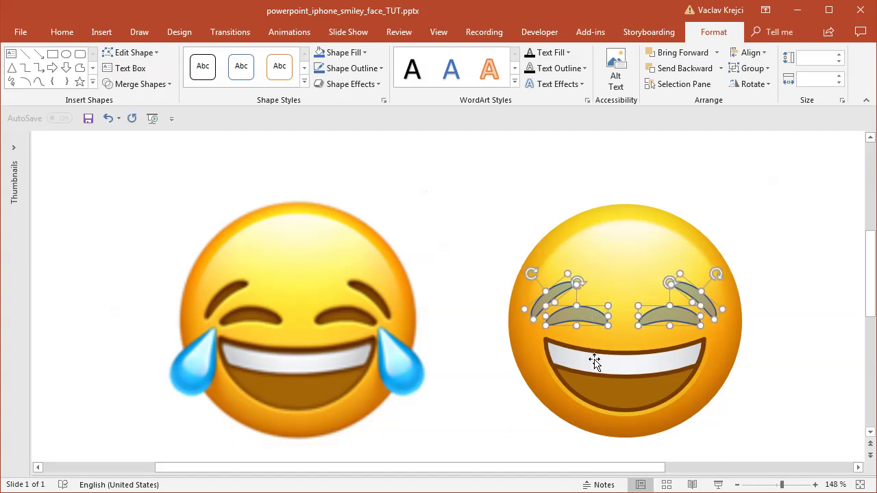
pyautogui.moveTo(510, 468); pyautogui.dragTo(560, 470)
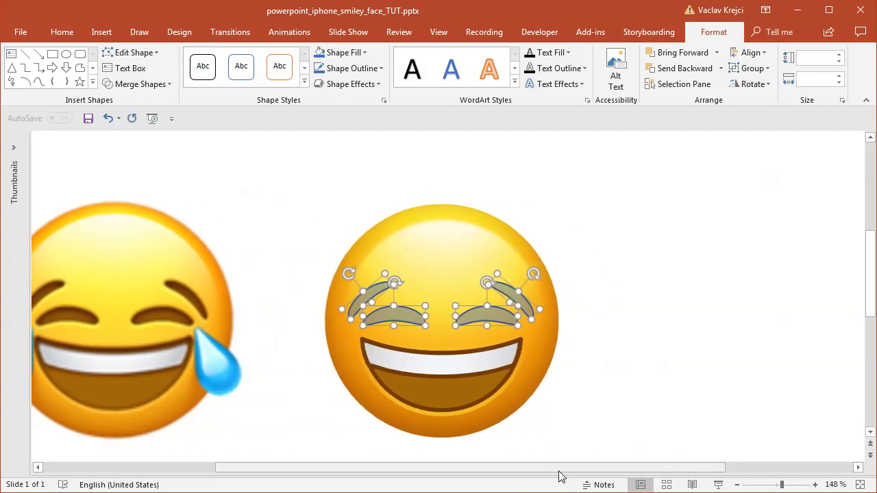
pyautogui.moveTo(871, 304); pyautogui.dragTo(871, 319)
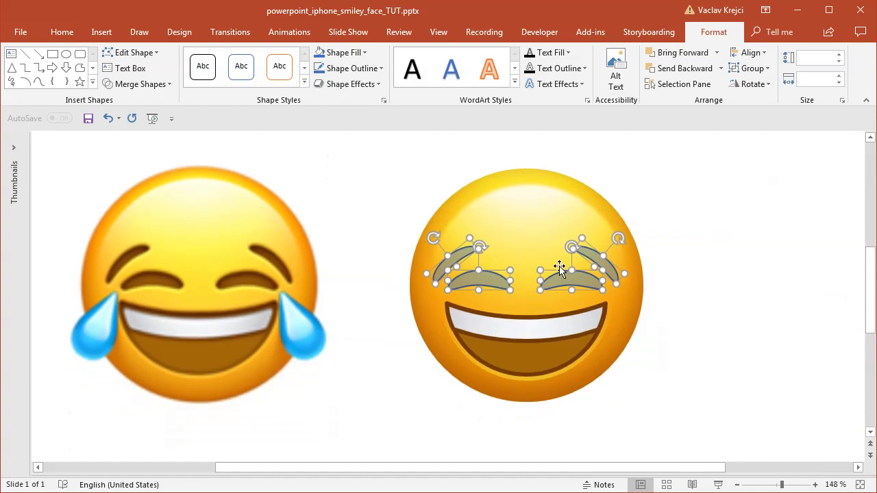
pyautogui.rightClick(466, 252)
pyautogui.click(507, 449)
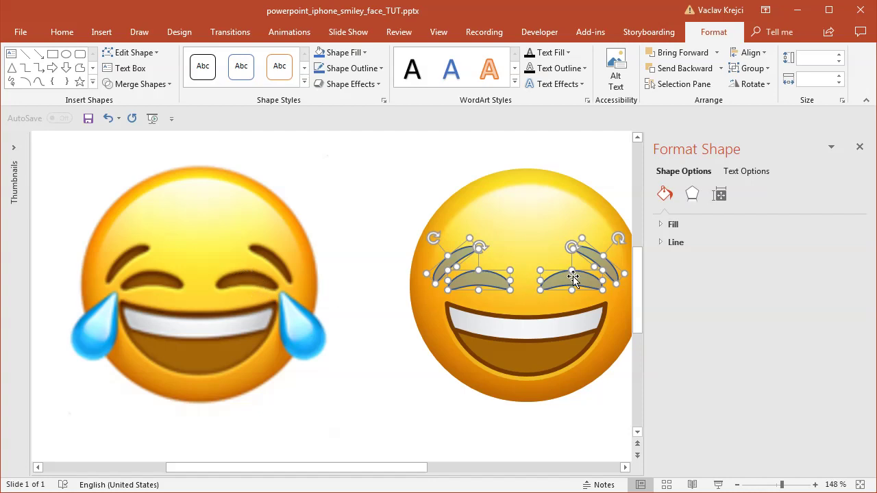
# - Switch the crescents to a gradient fill, sampling the reference eye's brown for the first stop
pyautogui.click(675, 224)
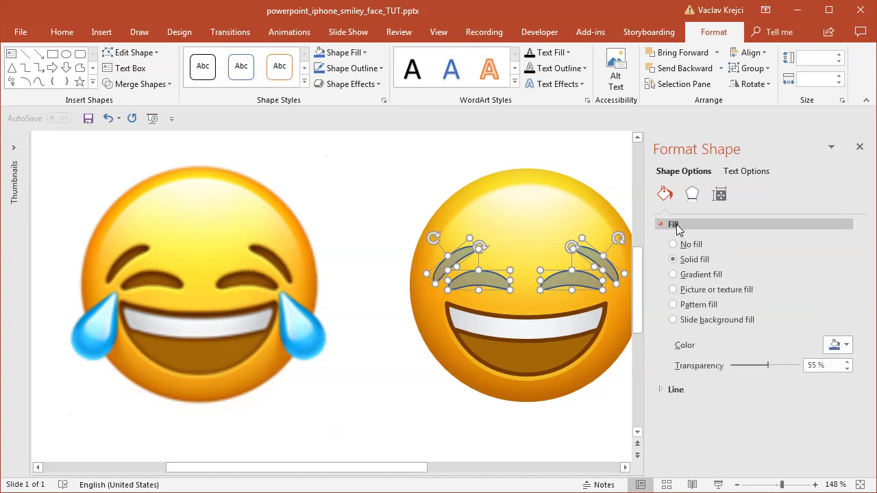
pyautogui.click(700, 276)
pyautogui.moveTo(860, 353); pyautogui.dragTo(862, 428)
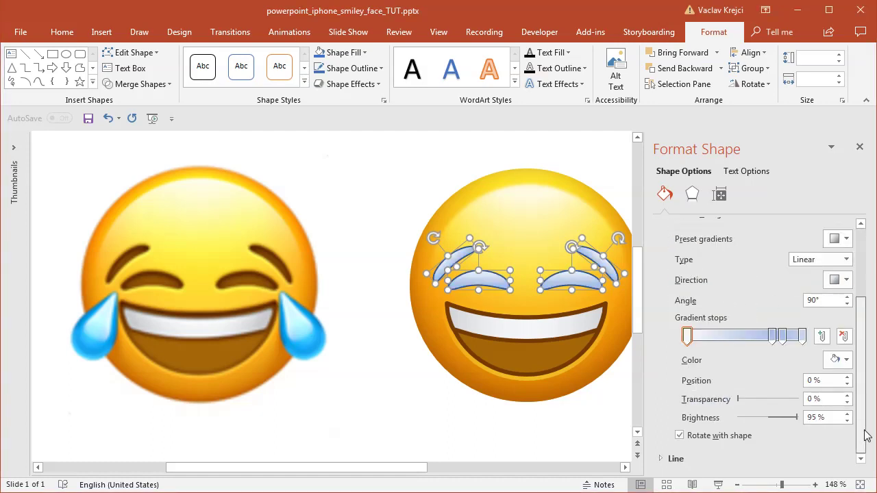
pyautogui.click(839, 362)
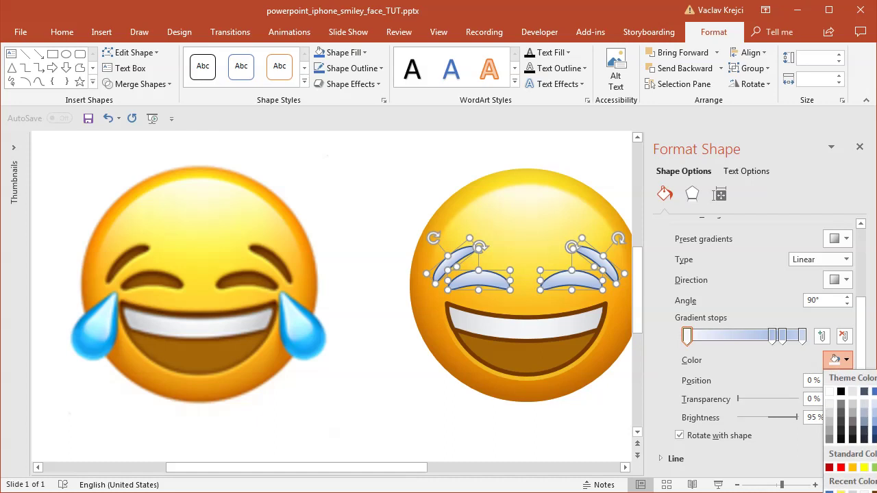
pyautogui.click(850, 491)
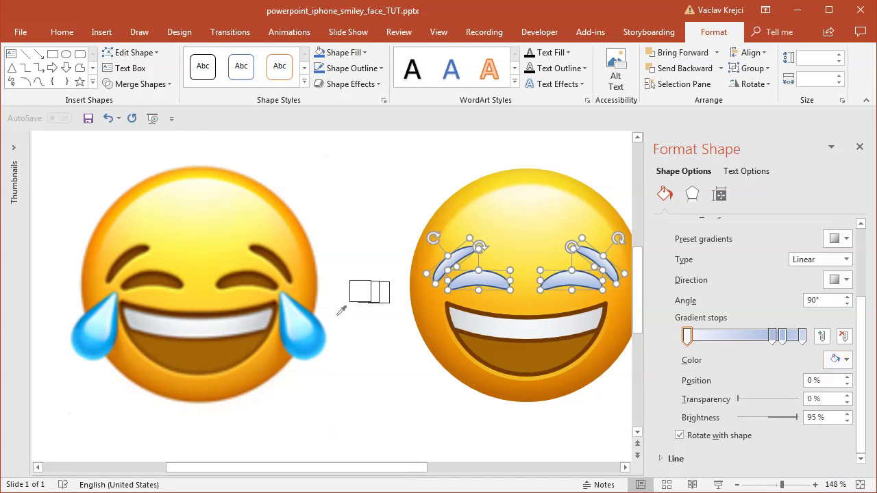
pyautogui.click(249, 270)
# - Colour the 74% stop brown too, remove the blue stops, and move stops to 21% and 67%
pyautogui.click(773, 340)
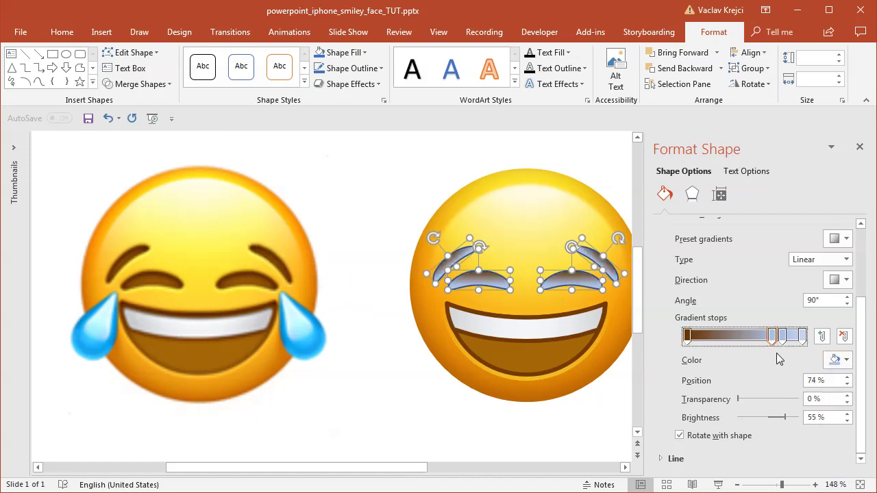
pyautogui.click(839, 361)
pyautogui.click(817, 486)
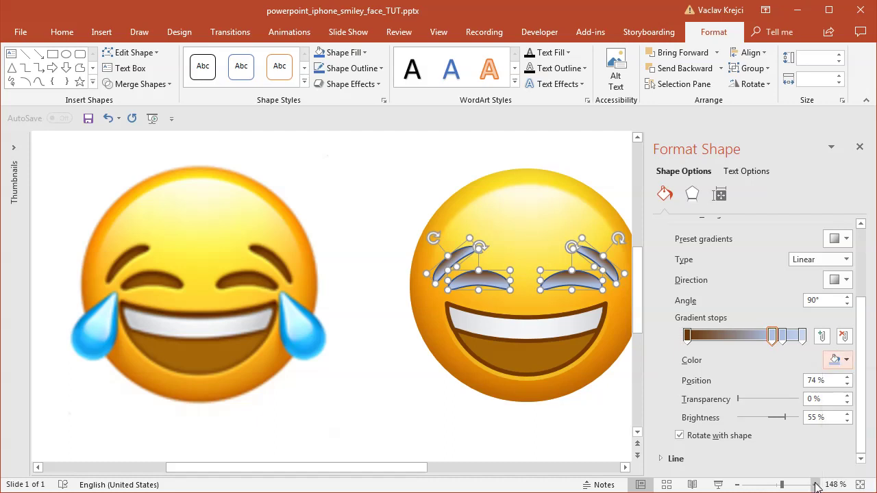
pyautogui.click(252, 276)
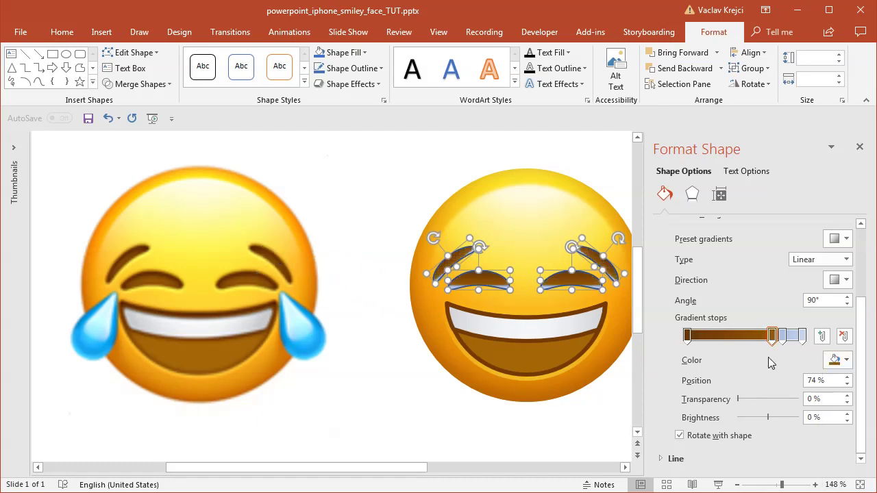
pyautogui.moveTo(782, 337); pyautogui.dragTo(805, 356)
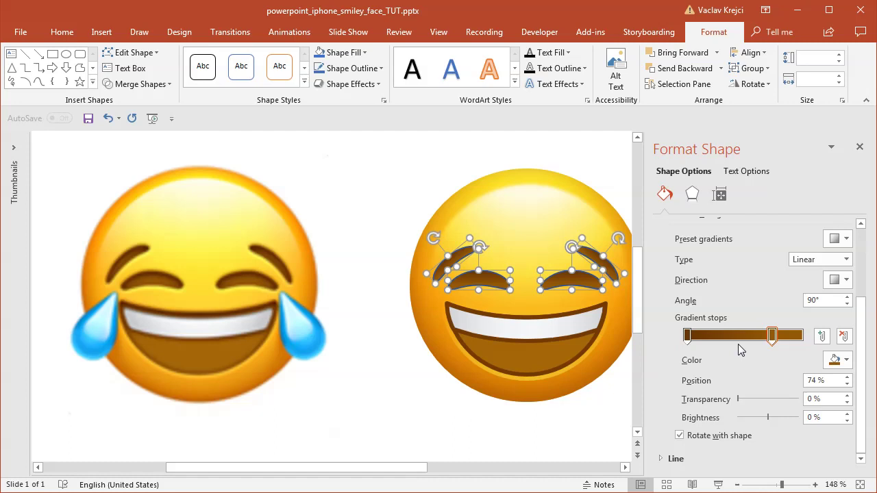
pyautogui.moveTo(688, 335); pyautogui.dragTo(711, 336)
pyautogui.moveTo(772, 336); pyautogui.dragTo(764, 336)
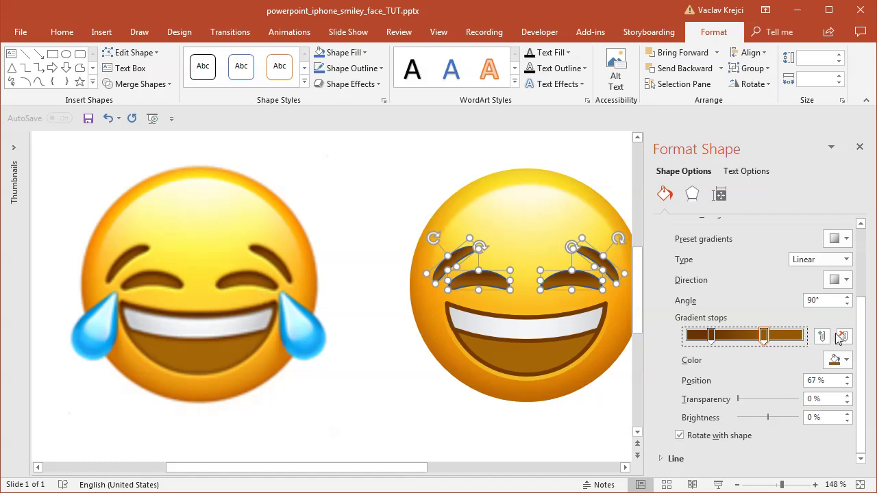
# - Give the crescents a 2 pt outline in the brown sampled from the reference eye
pyautogui.click(676, 459)
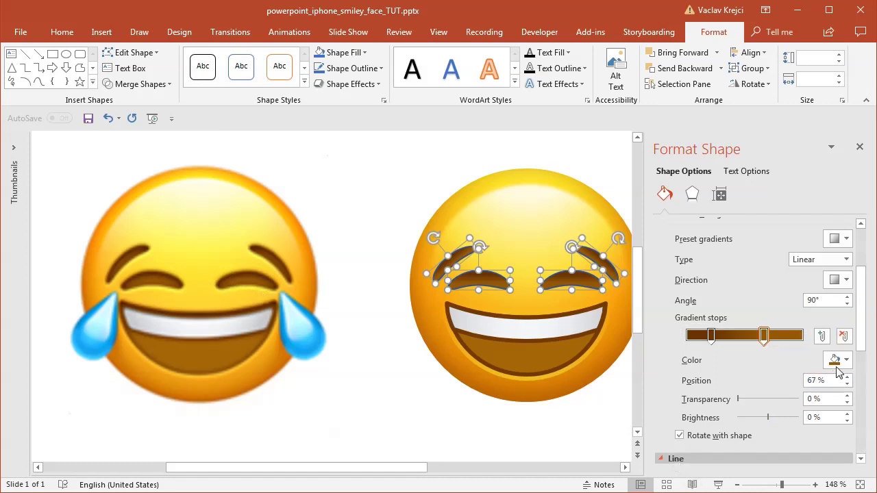
pyautogui.click(862, 362)
pyautogui.click(832, 266)
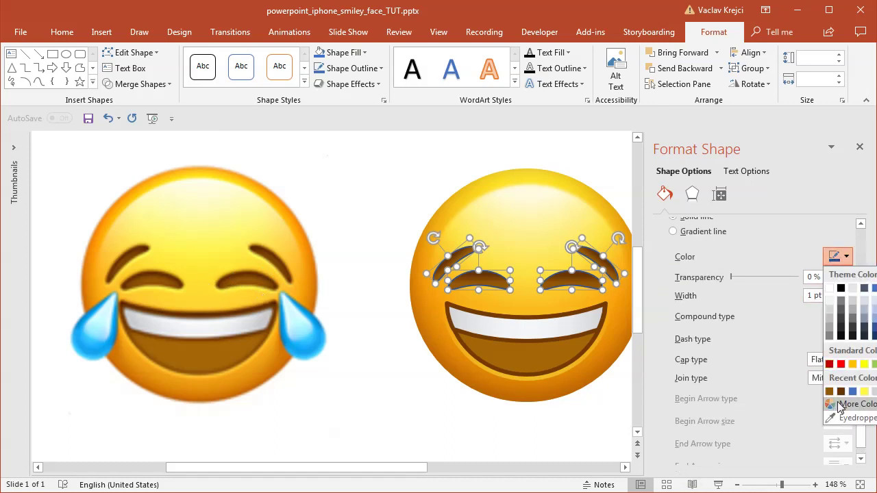
pyautogui.click(839, 411)
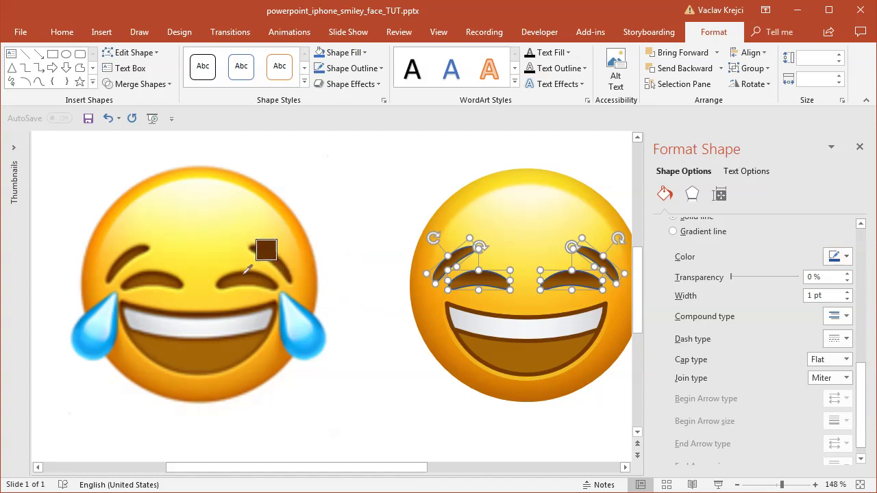
pyautogui.click(245, 272)
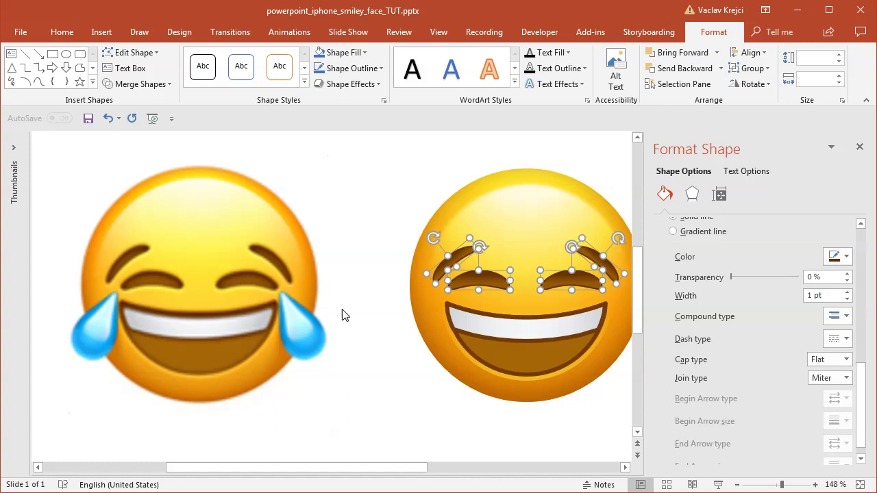
pyautogui.moveTo(826, 296); pyautogui.dragTo(790, 301)
pyautogui.write('2')
pyautogui.press('Return')
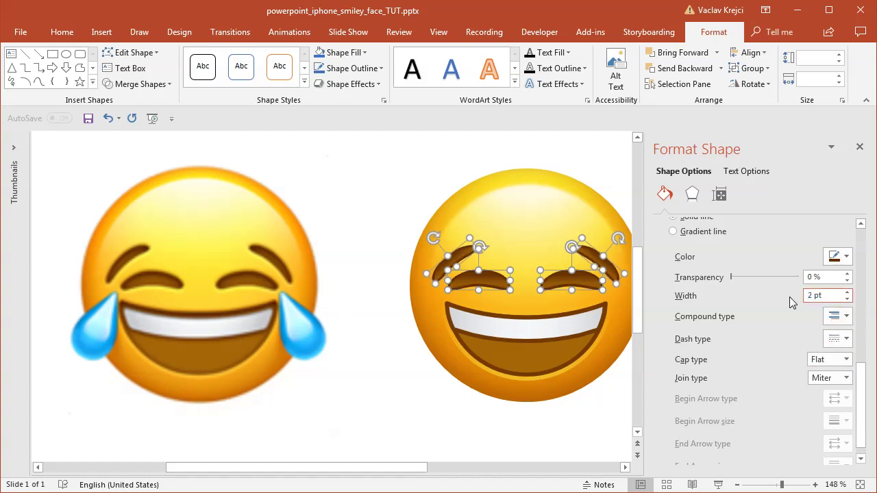
pyautogui.hscroll(2, 339, 466)
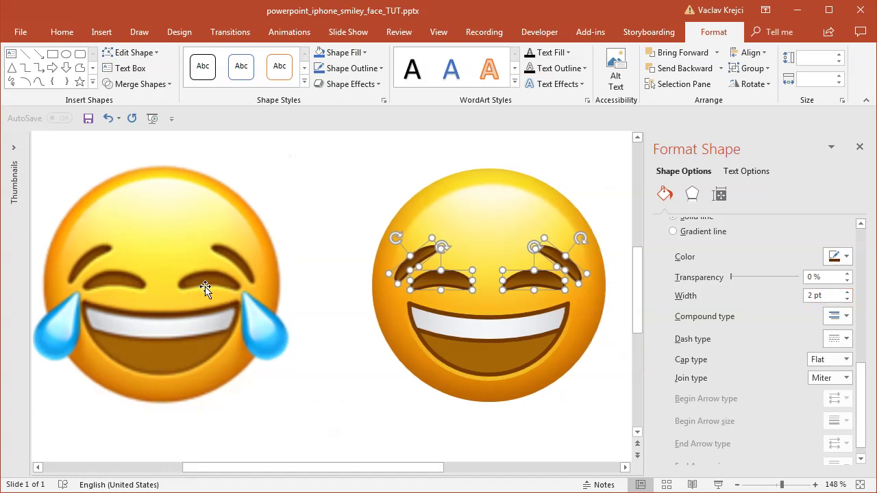
# - Apply an Outer Offset: Bottom shadow coloured with the Eyedropper from the reference emoji
pyautogui.click(694, 197)
pyautogui.click(688, 225)
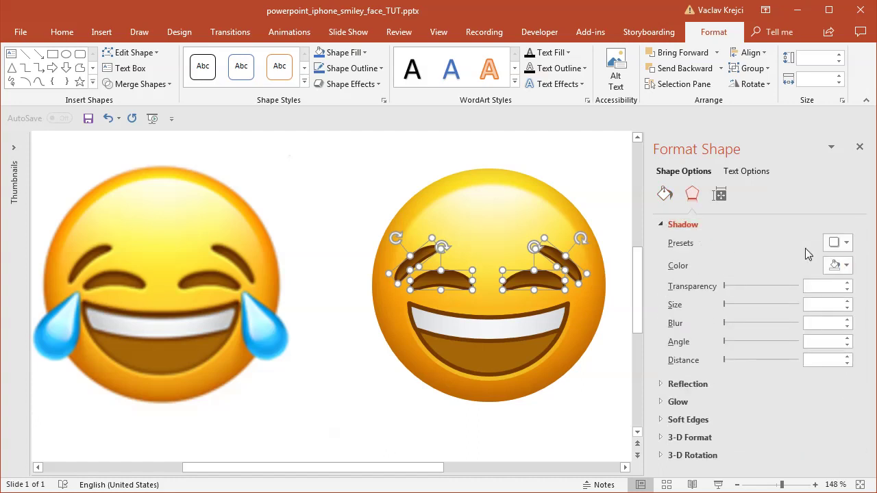
pyautogui.click(840, 243)
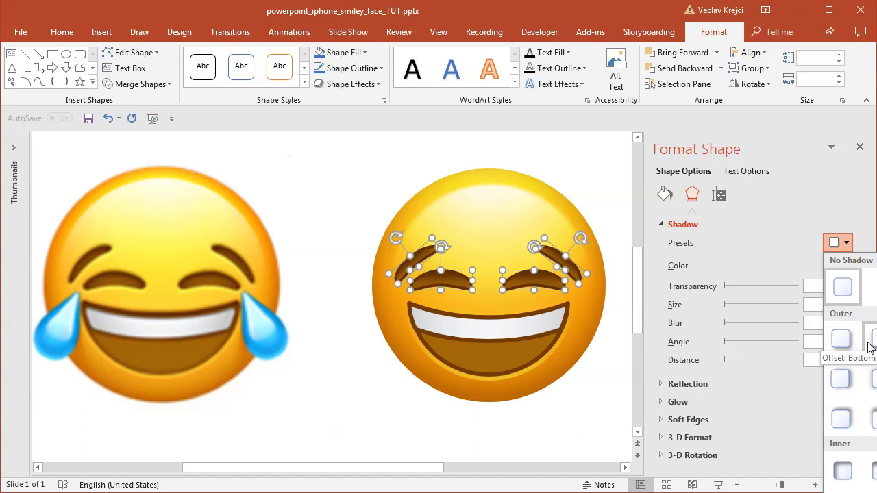
pyautogui.click(869, 343)
pyautogui.click(847, 266)
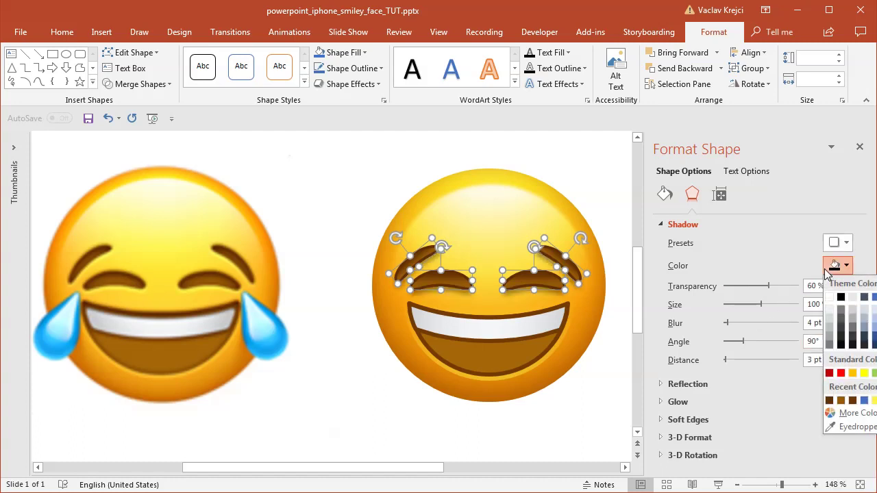
pyautogui.click(854, 428)
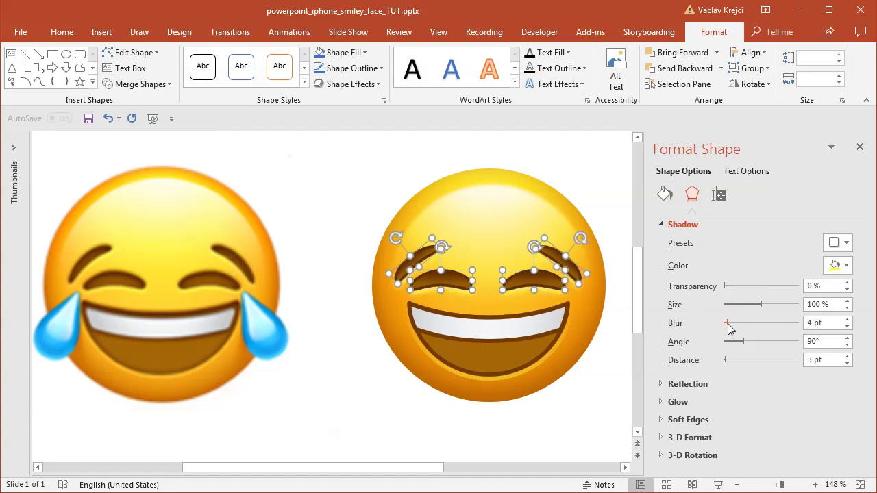
# - Set the shadow to 0 pt blur, about 36% transparency and 2 pt distance, then deselect
pyautogui.moveTo(728, 323); pyautogui.dragTo(712, 323)
pyautogui.moveTo(725, 287); pyautogui.dragTo(743, 287)
pyautogui.moveTo(826, 357); pyautogui.dragTo(802, 361)
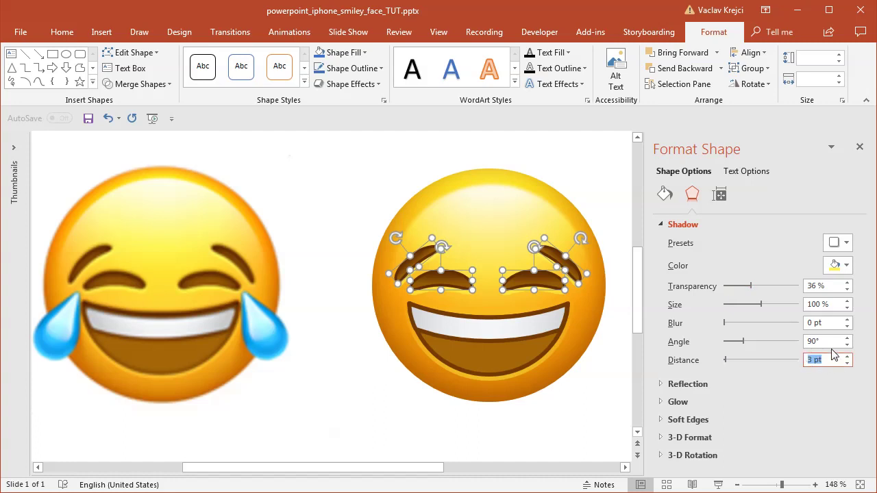
pyautogui.write('2')
pyautogui.click(394, 169)
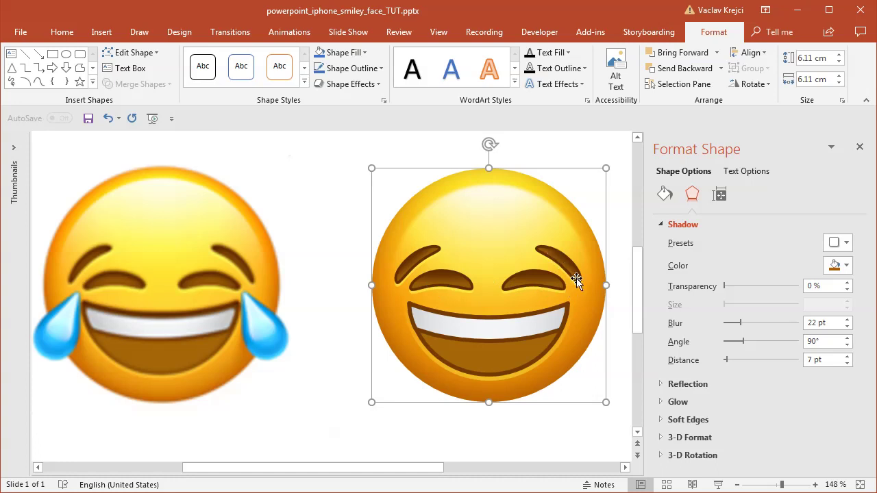
pyautogui.click(343, 240)
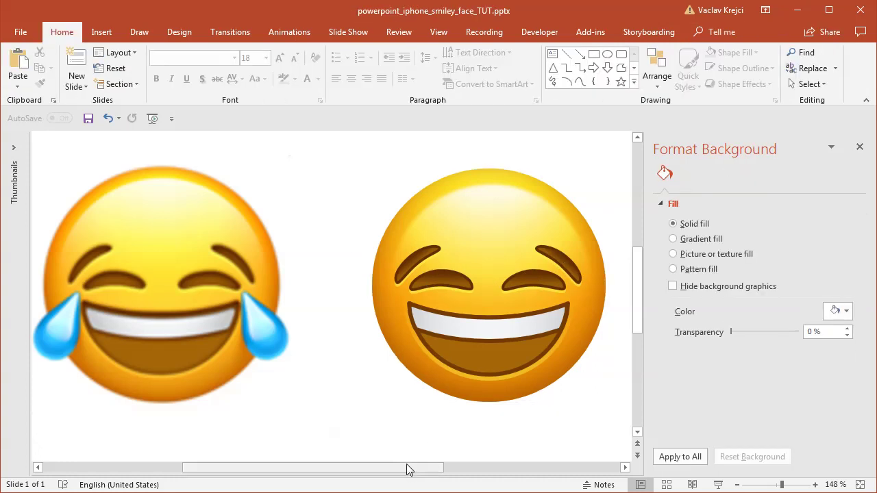
pyautogui.moveTo(406, 464); pyautogui.dragTo(331, 466)
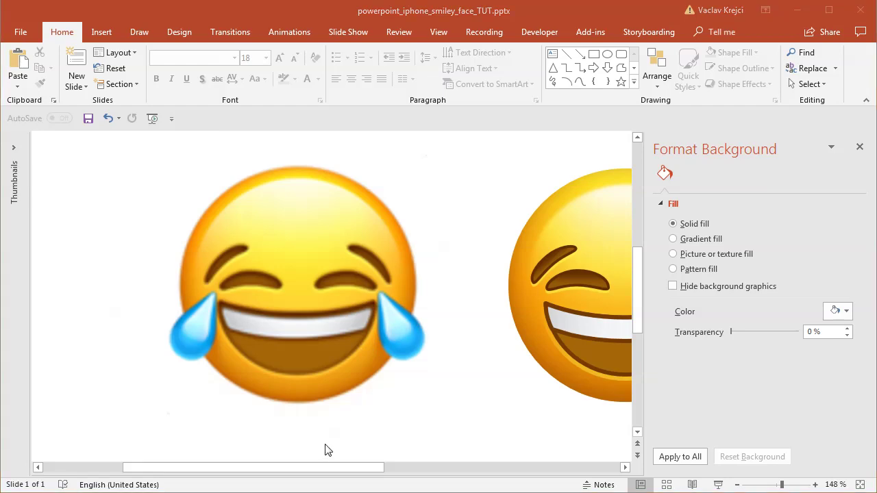
pyautogui.click(102, 32)
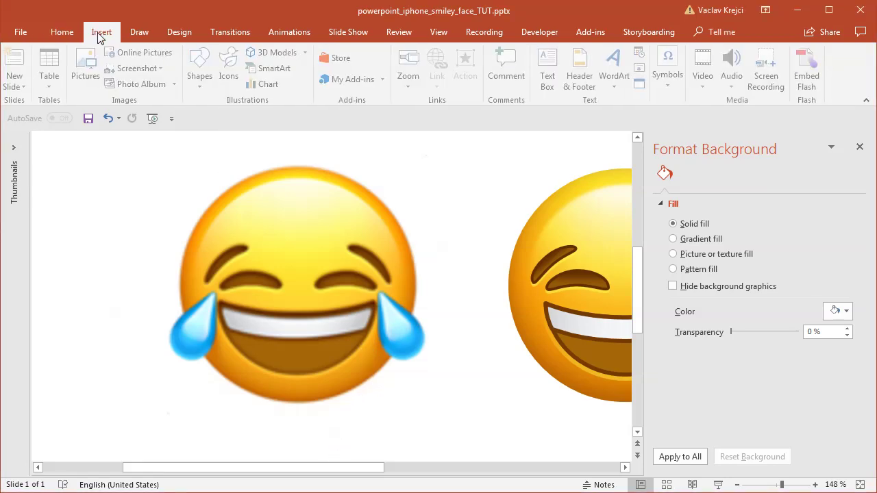
pyautogui.click(203, 77)
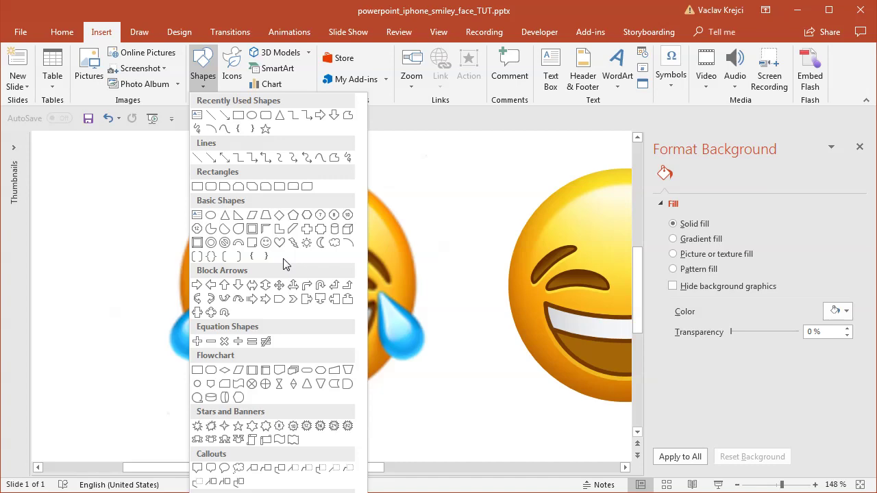
pyautogui.click(238, 229)
pyautogui.moveTo(407, 180); pyautogui.dragTo(476, 249)
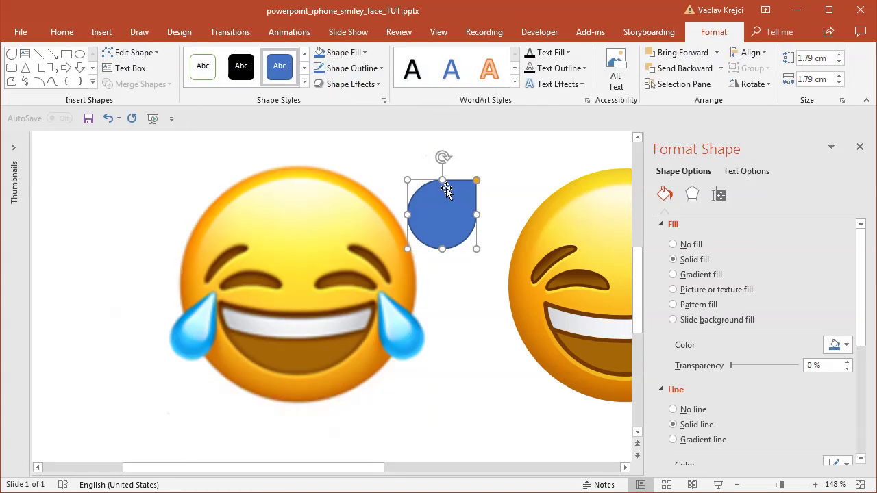
pyautogui.moveTo(442, 157); pyautogui.dragTo(400, 172)
pyautogui.hotkey('ctrl', 'z')
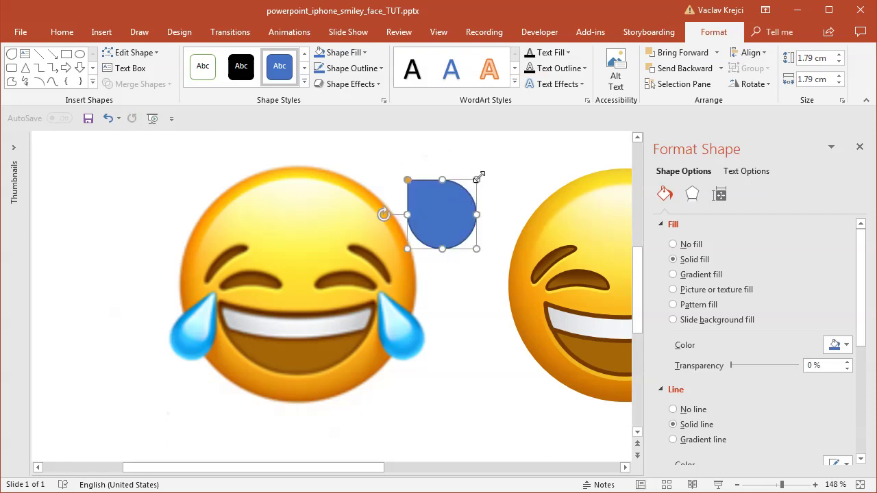
pyautogui.moveTo(477, 179)
pyautogui.mouseDown()
pyautogui.moveTo(452, 208)
pyautogui.moveTo(426, 176)
pyautogui.moveTo(446, 202)
pyautogui.moveTo(464, 187)
pyautogui.mouseUp()
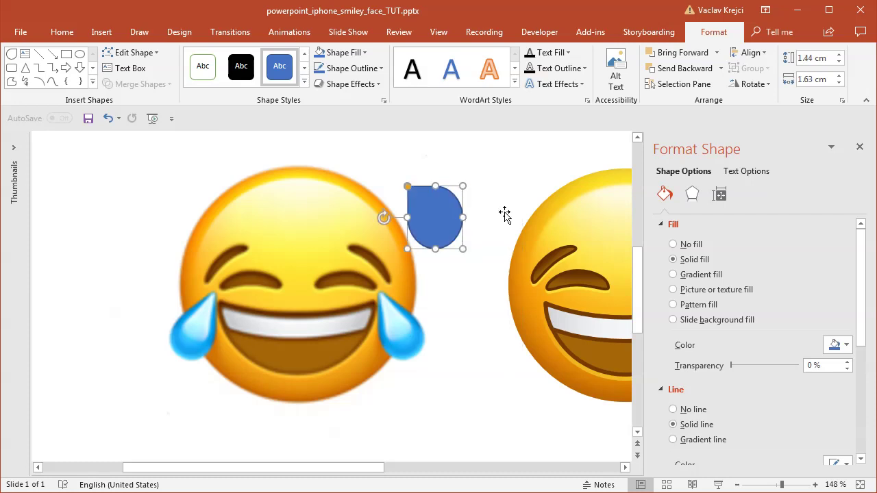
pyautogui.press('Delete')
pyautogui.moveTo(359, 469); pyautogui.dragTo(402, 471)
# - Zoom in on the reference tear and draw a circle between the two emojis
pyautogui.click(799, 484)
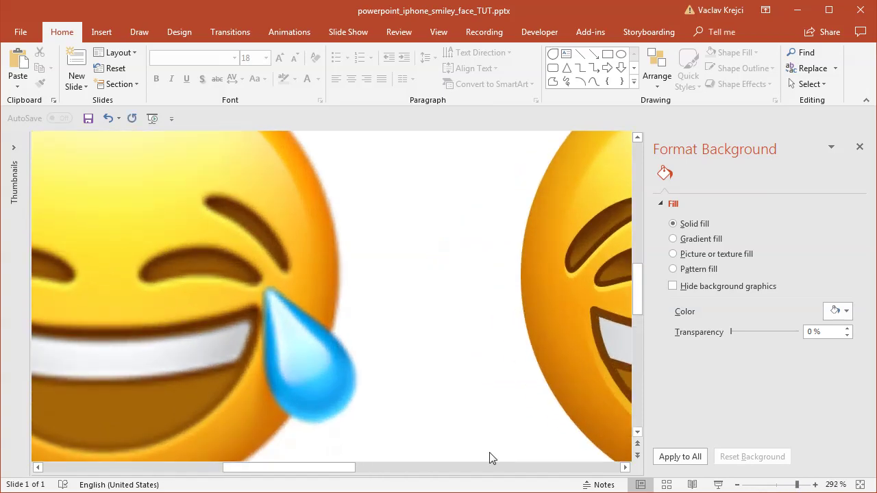
pyautogui.moveTo(342, 472); pyautogui.dragTo(355, 472)
pyautogui.moveTo(641, 291); pyautogui.dragTo(641, 304)
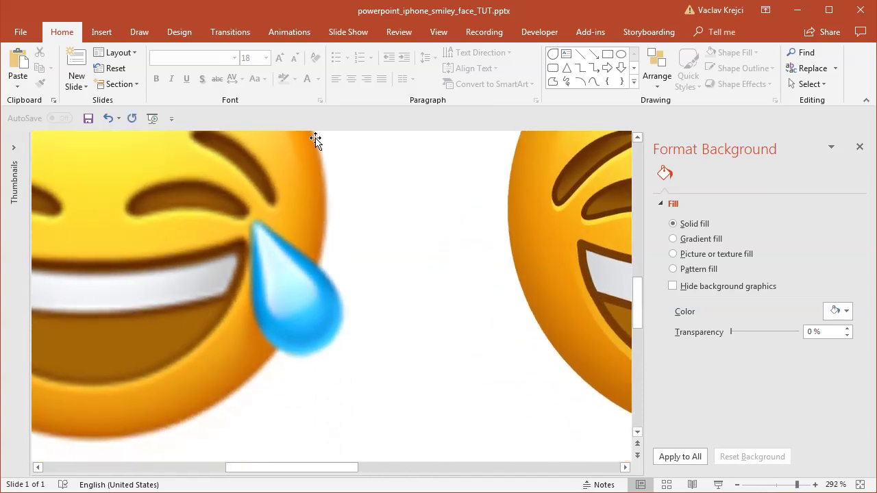
pyautogui.click(99, 34)
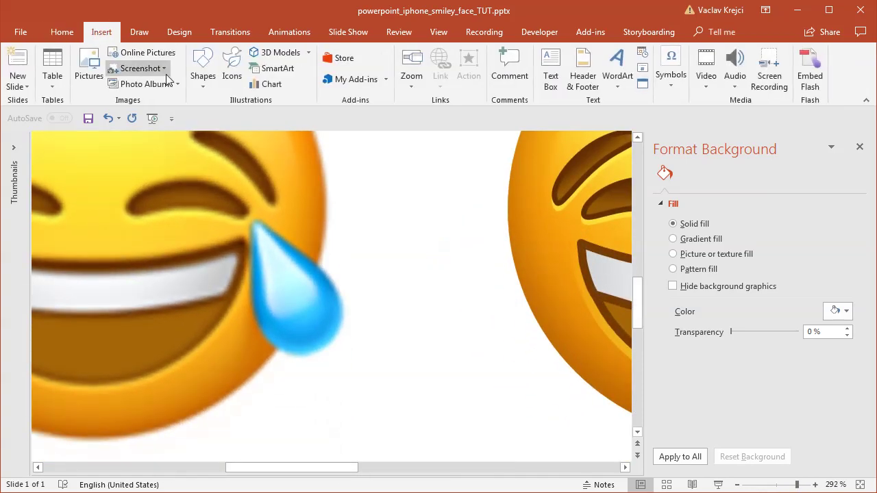
pyautogui.click(203, 72)
pyautogui.click(266, 116)
pyautogui.moveTo(383, 255); pyautogui.dragTo(460, 326)
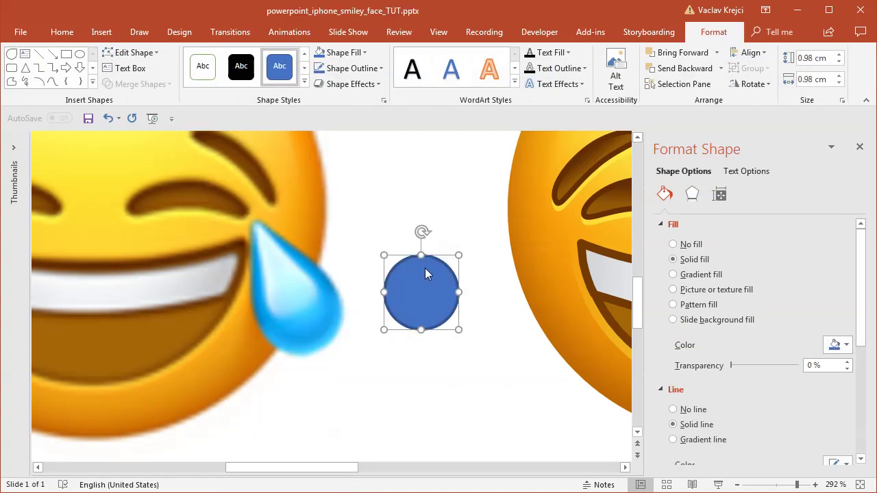
# - Edit the circle's points into a drop shape with a sharp corner at the top
pyautogui.rightClick(425, 268)
pyautogui.click(479, 365)
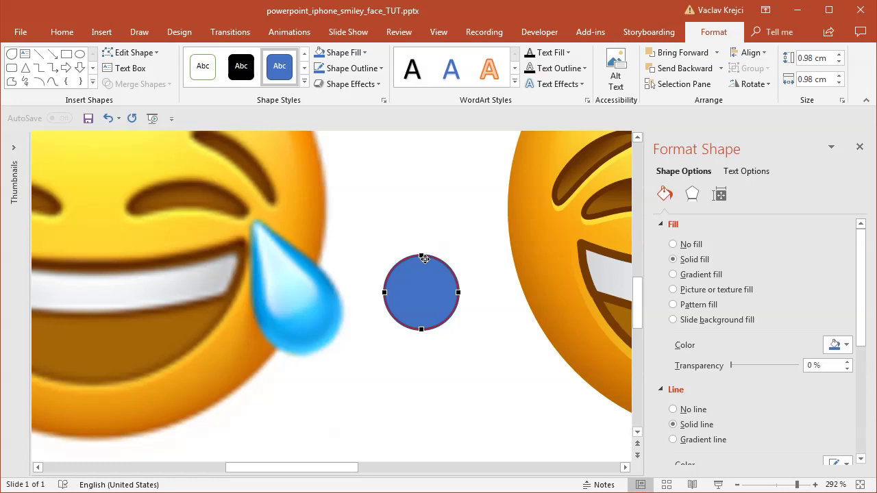
pyautogui.moveTo(424, 223); pyautogui.dragTo(423, 203)
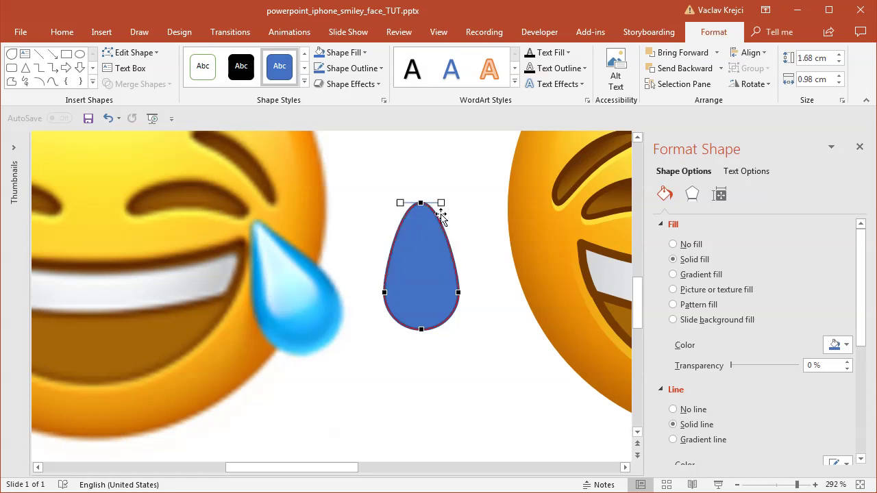
pyautogui.rightClick(424, 204)
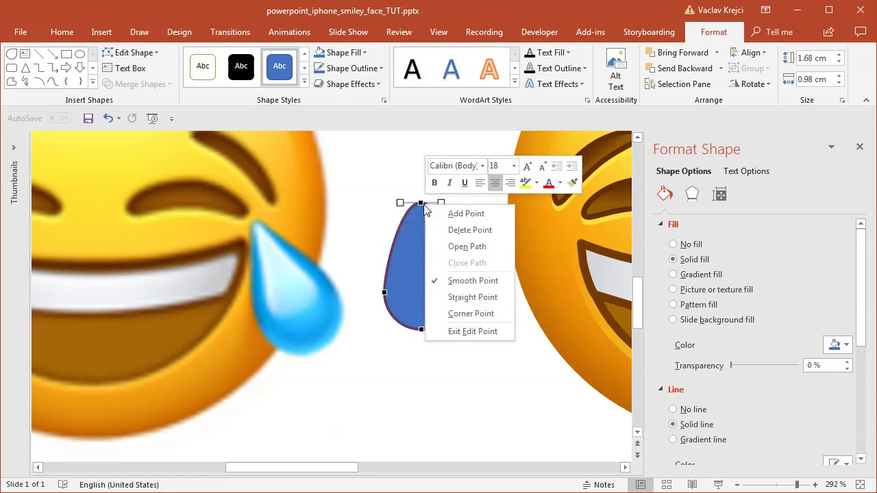
pyautogui.click(473, 313)
pyautogui.moveTo(442, 203); pyautogui.dragTo(438, 237)
pyautogui.moveTo(400, 204); pyautogui.dragTo(441, 244)
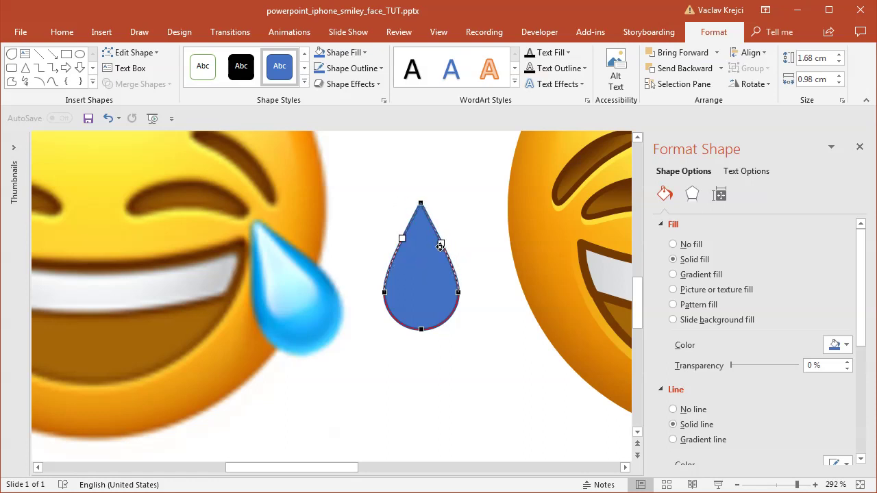
pyautogui.click(462, 284)
# - Tilt the teardrop, enlarge it to 1.99 × 1.16 cm, and place it beside the reference tear
pyautogui.click(422, 274)
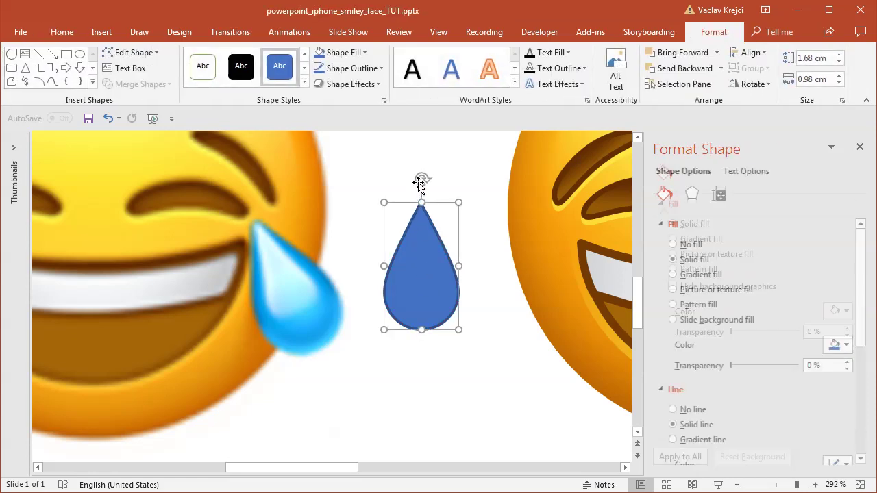
pyautogui.moveTo(419, 183); pyautogui.dragTo(364, 313)
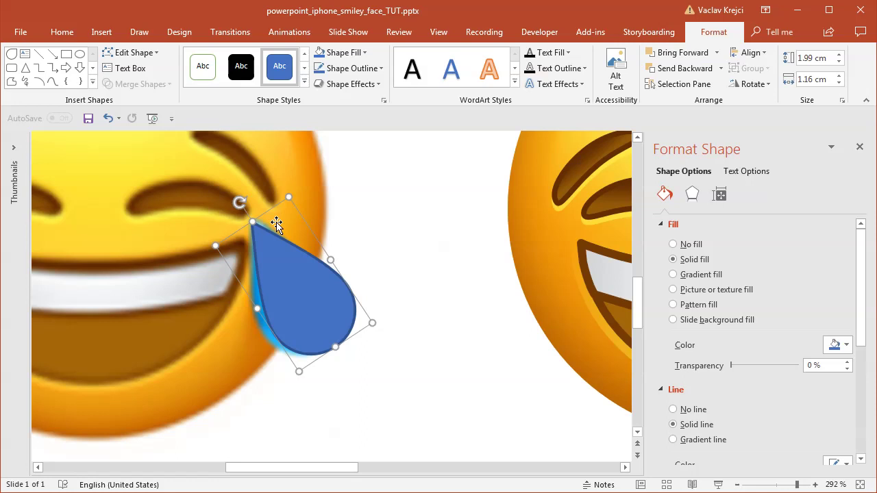
pyautogui.moveTo(239, 198); pyautogui.dragTo(246, 196)
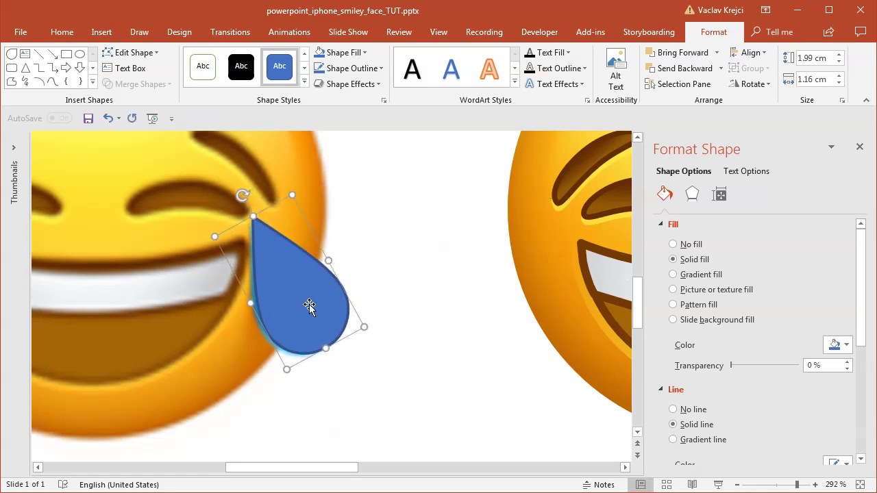
pyautogui.moveTo(308, 305); pyautogui.dragTo(424, 312)
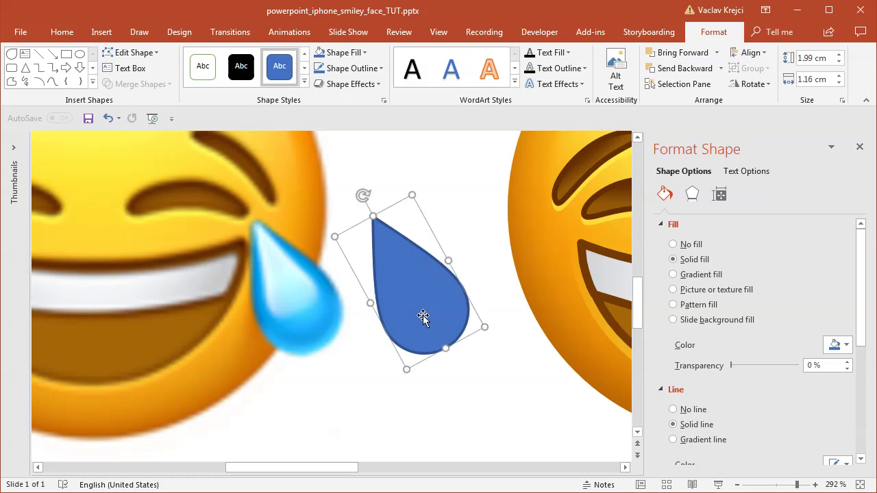
pyautogui.rightClick(390, 239)
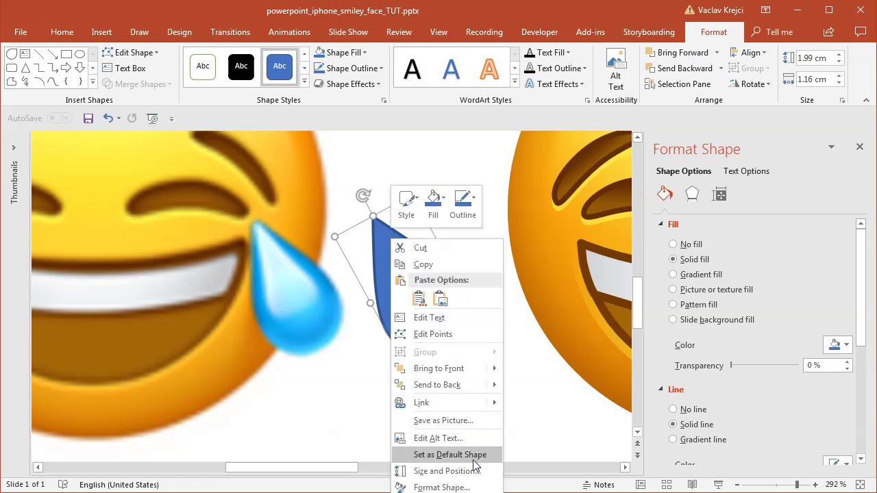
pyautogui.click(473, 488)
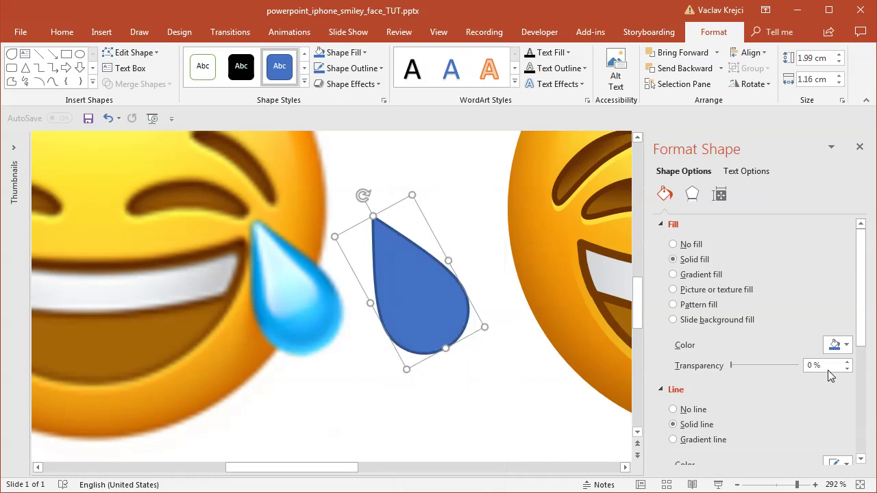
# - Give the teardrop a gradient fill, sampling the reference tear's blue for the first and right stops
pyautogui.click(699, 274)
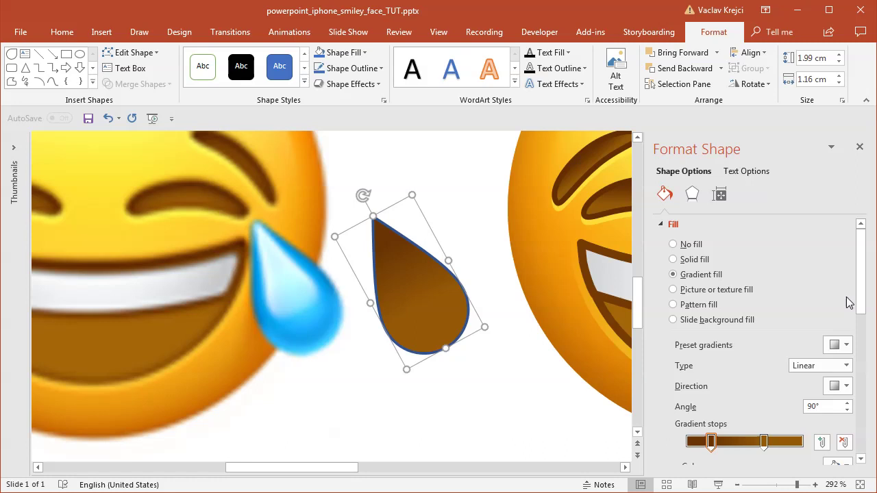
pyautogui.scroll(-3, 861, 302)
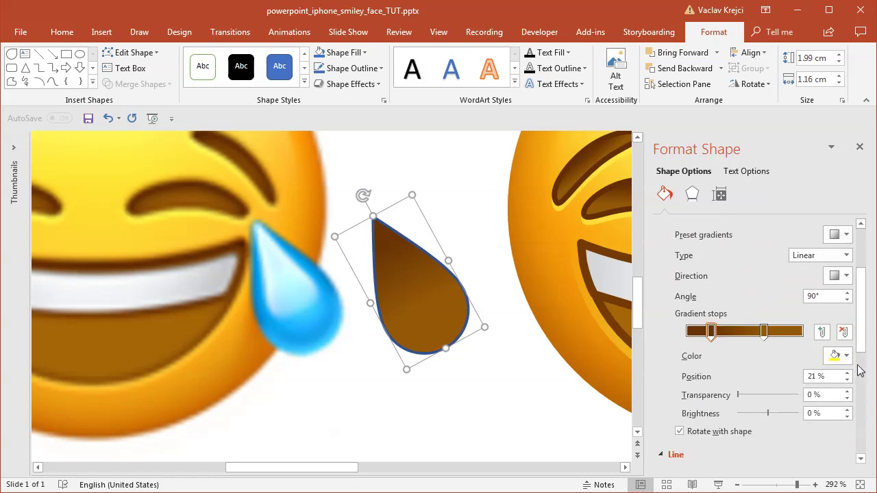
pyautogui.scroll(-3, 861, 335)
pyautogui.moveTo(711, 254); pyautogui.dragTo(688, 254)
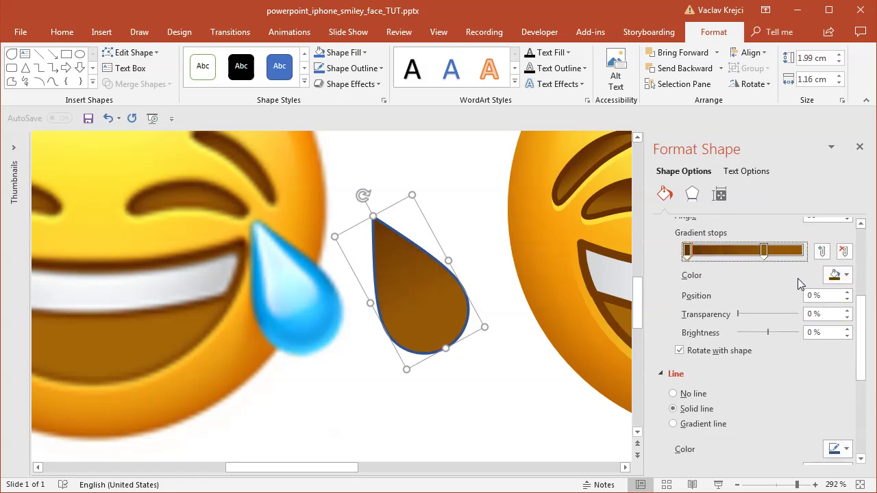
pyautogui.click(838, 275)
pyautogui.click(860, 438)
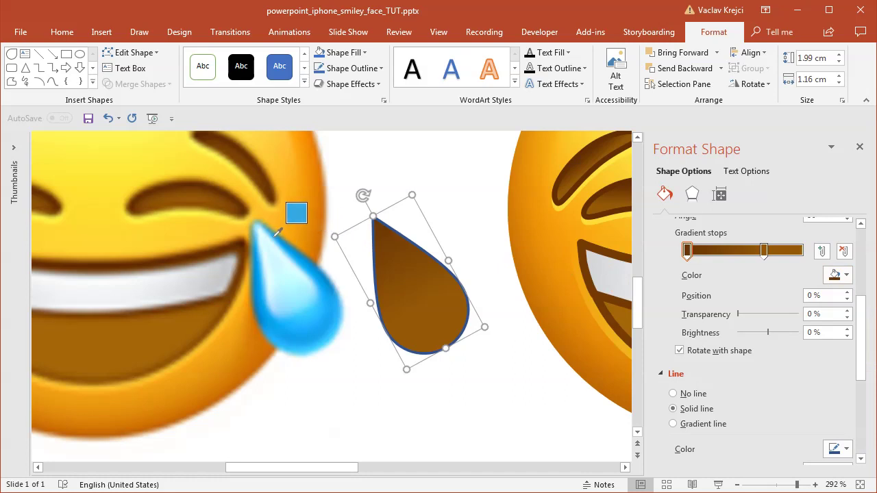
pyautogui.click(279, 236)
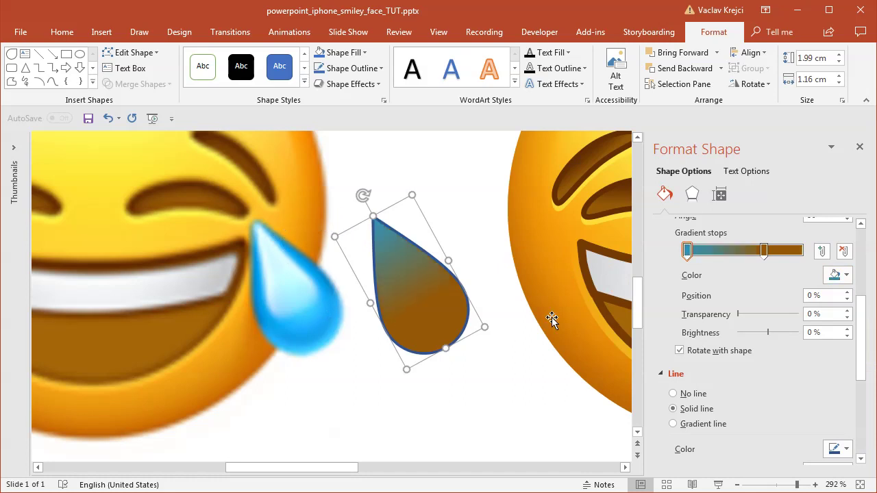
pyautogui.click(764, 250)
pyautogui.click(833, 275)
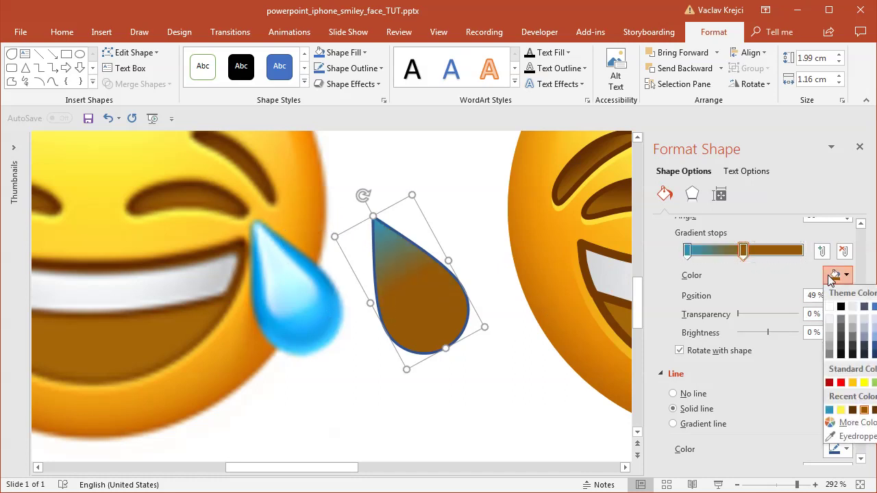
pyautogui.click(854, 436)
pyautogui.click(314, 279)
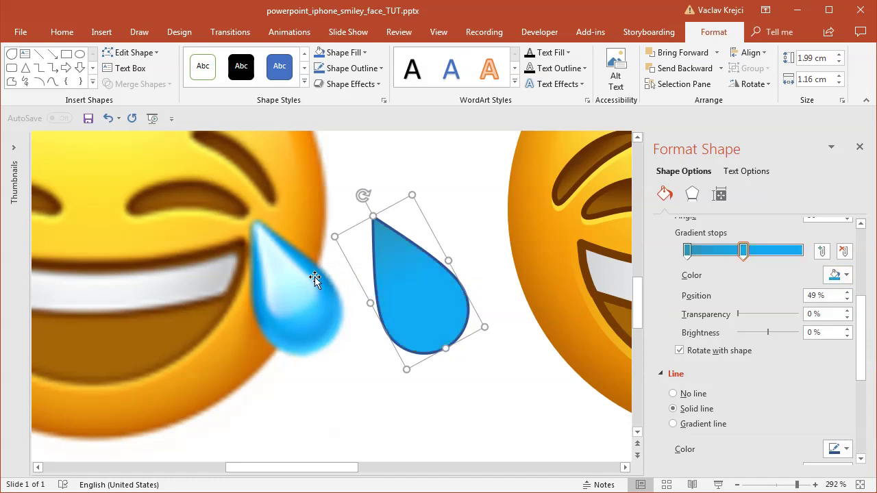
# - Add gradient stops at 75% and 100%, sampling the reference tear's lighter blues with the Eyedropper
pyautogui.click(774, 250)
pyautogui.click(848, 275)
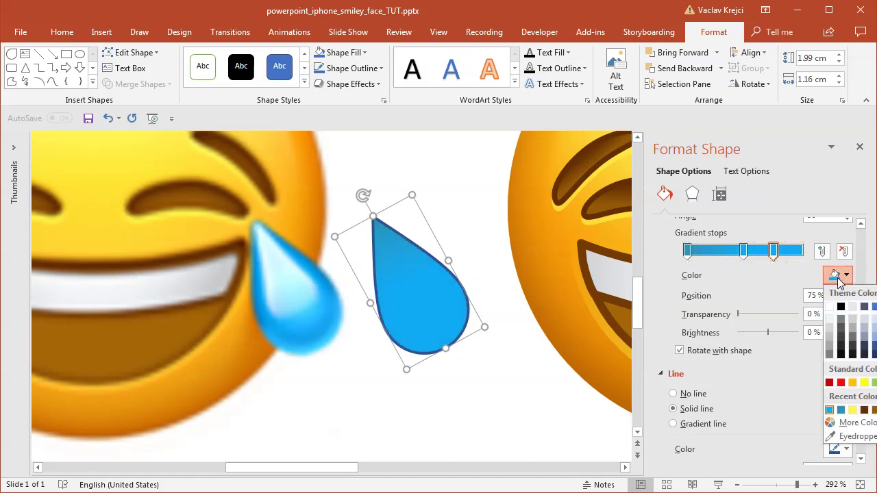
pyautogui.click(854, 436)
pyautogui.click(315, 334)
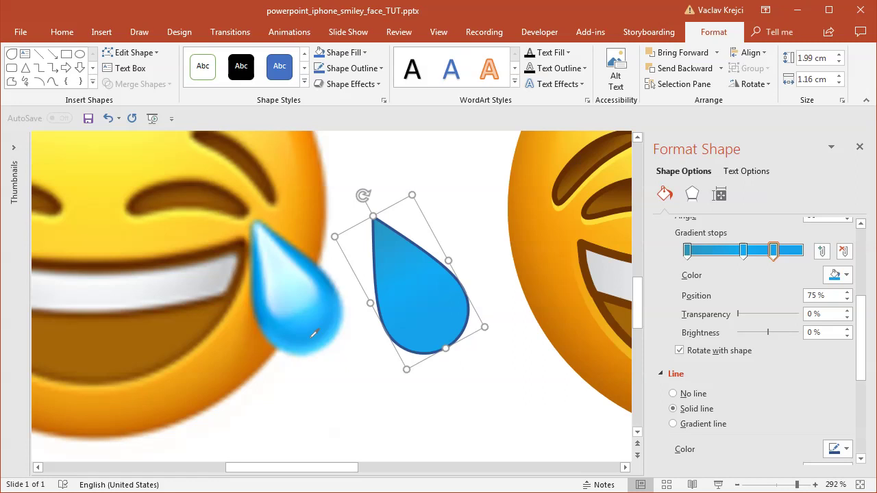
pyautogui.click(794, 251)
pyautogui.moveTo(794, 251); pyautogui.dragTo(803, 251)
pyautogui.click(847, 275)
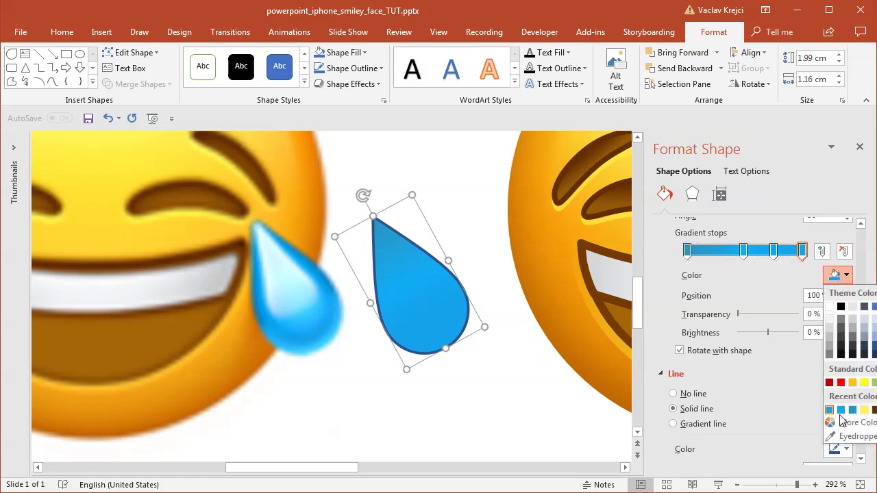
pyautogui.click(853, 437)
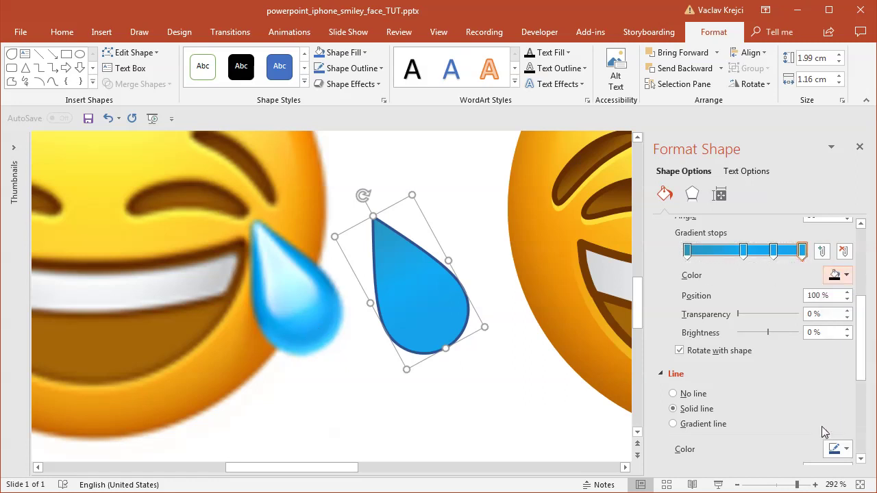
pyautogui.click(314, 345)
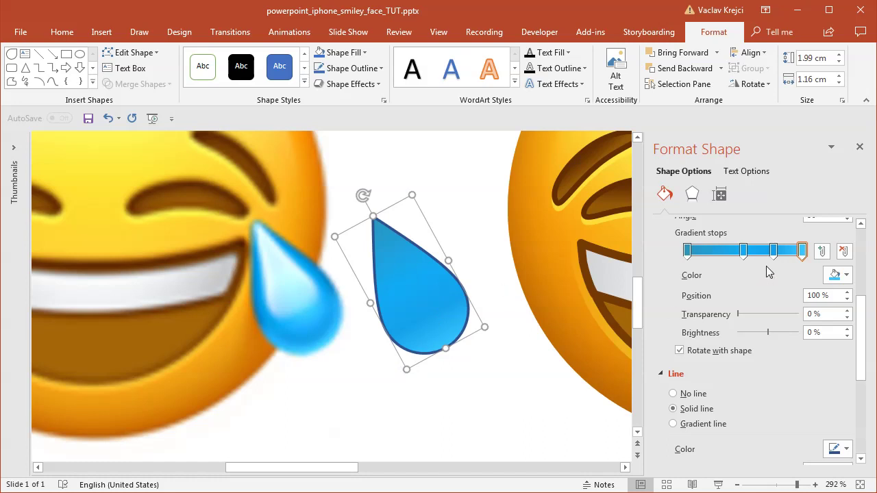
# - Move the third gradient stop to about 79% and set the drop's outline to No line
pyautogui.moveTo(774, 251); pyautogui.dragTo(747, 254)
pyautogui.click(801, 252)
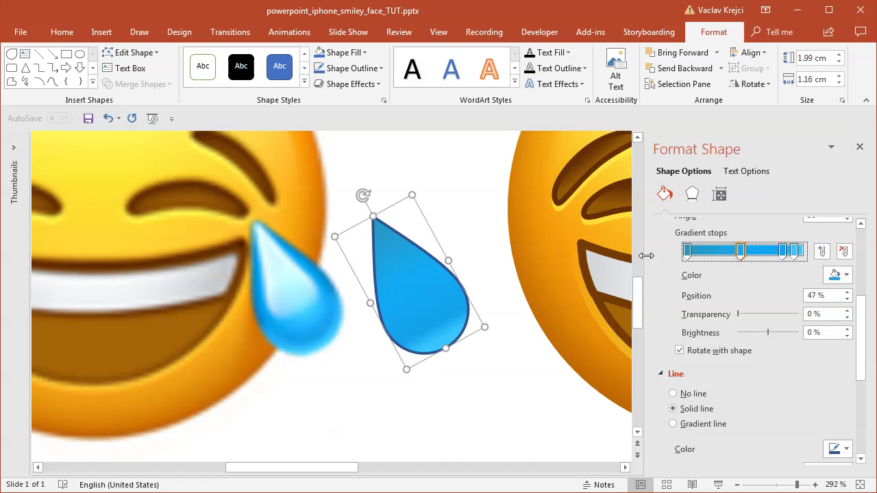
pyautogui.click(694, 394)
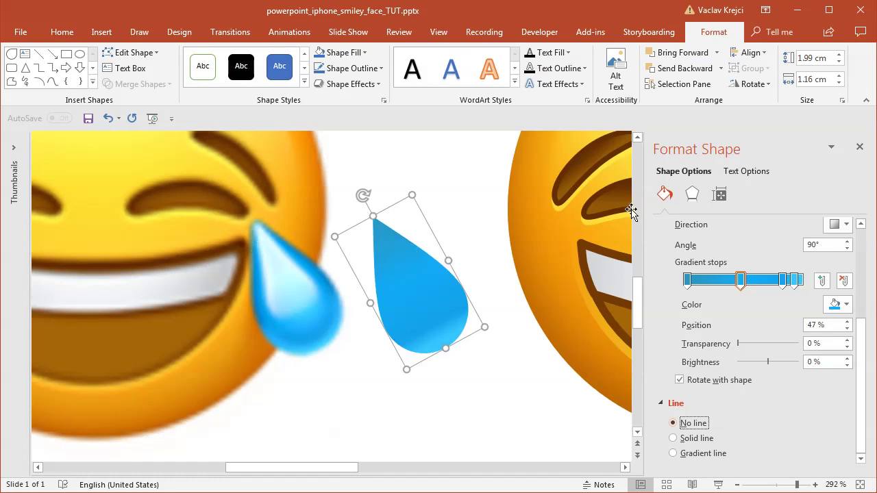
# - Apply an Inner shadow preset to the blue drop from Shape Effects
pyautogui.click(692, 196)
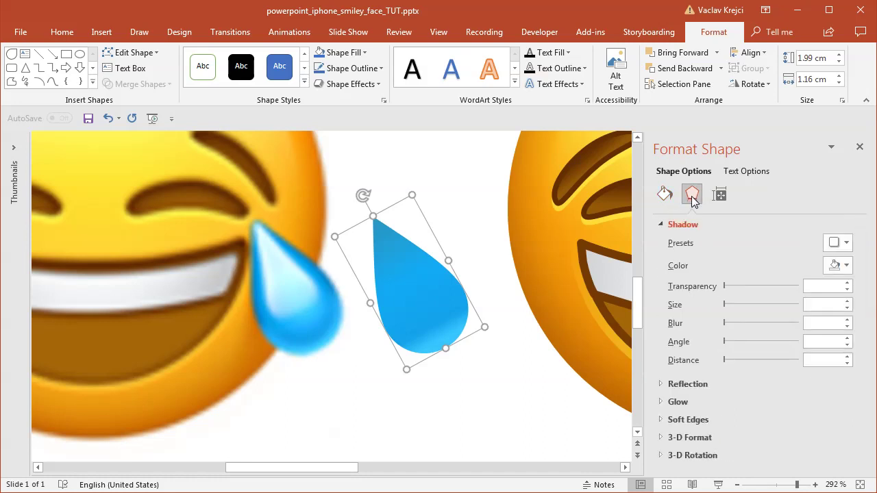
pyautogui.click(838, 243)
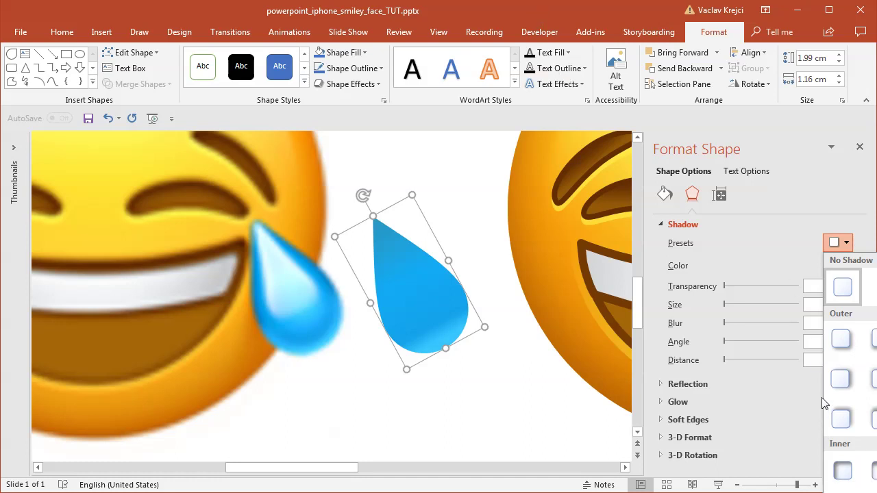
pyautogui.click(587, 7)
pyautogui.click(334, 83)
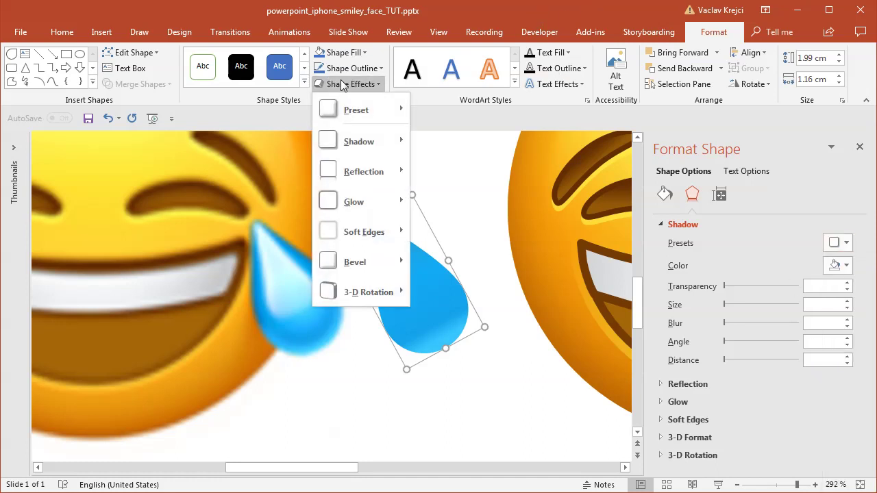
pyautogui.moveTo(374, 144)
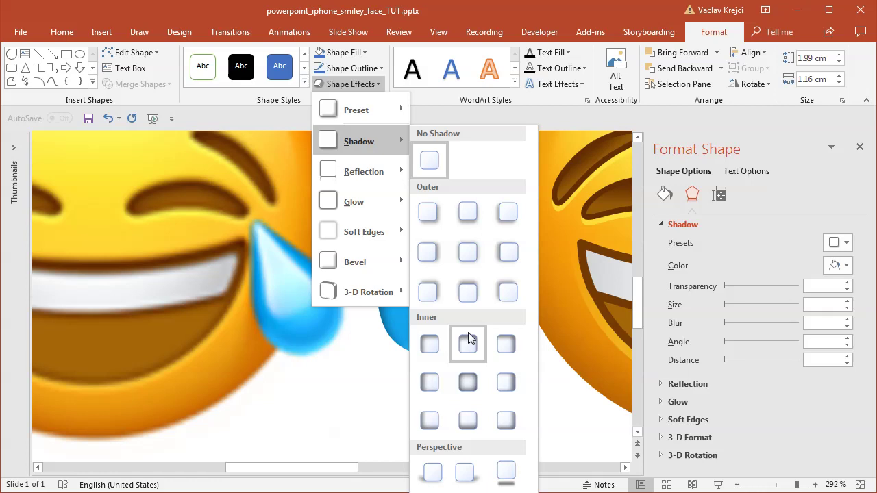
pyautogui.click(469, 346)
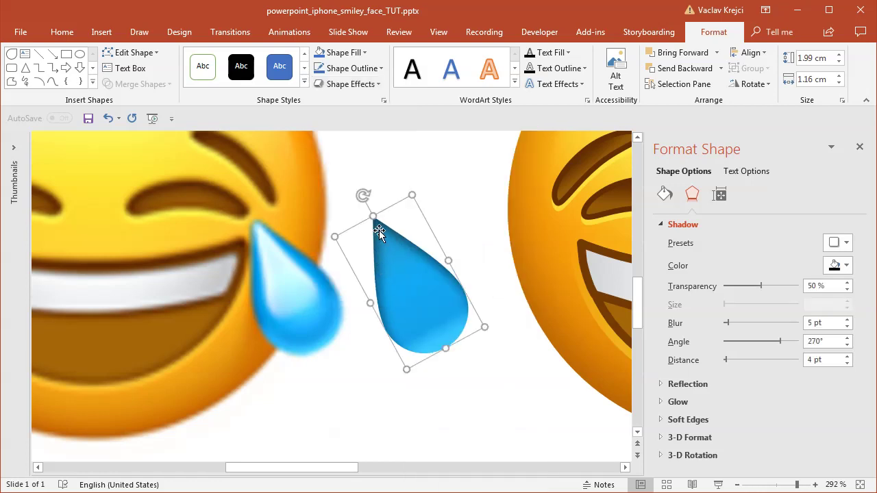
# - Set the inner shadow to a darker teal from the reference blue, with 8 pt blur and 8 pt distance
pyautogui.click(846, 266)
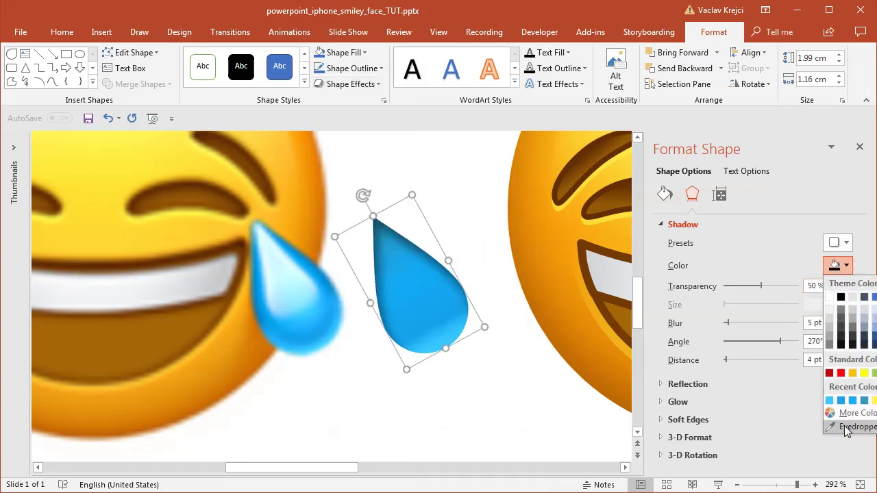
pyautogui.click(838, 427)
pyautogui.click(289, 237)
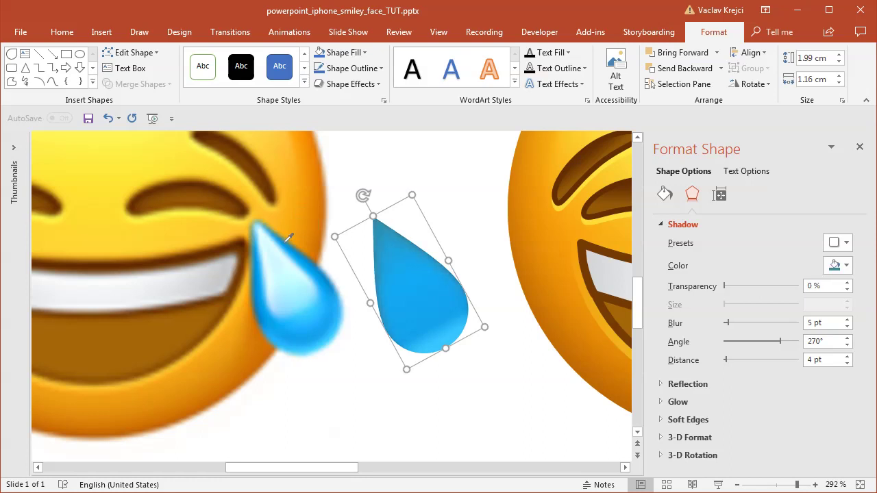
pyautogui.click(844, 266)
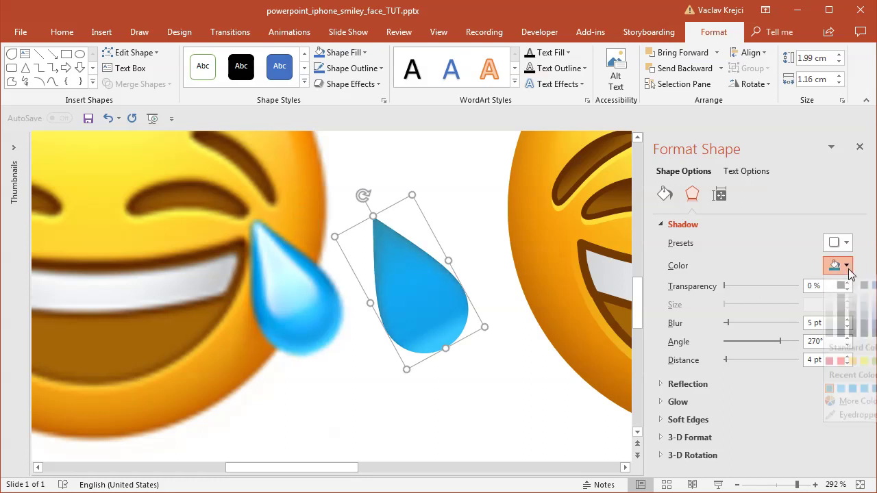
pyautogui.click(853, 413)
pyautogui.moveTo(476, 214); pyautogui.dragTo(473, 236)
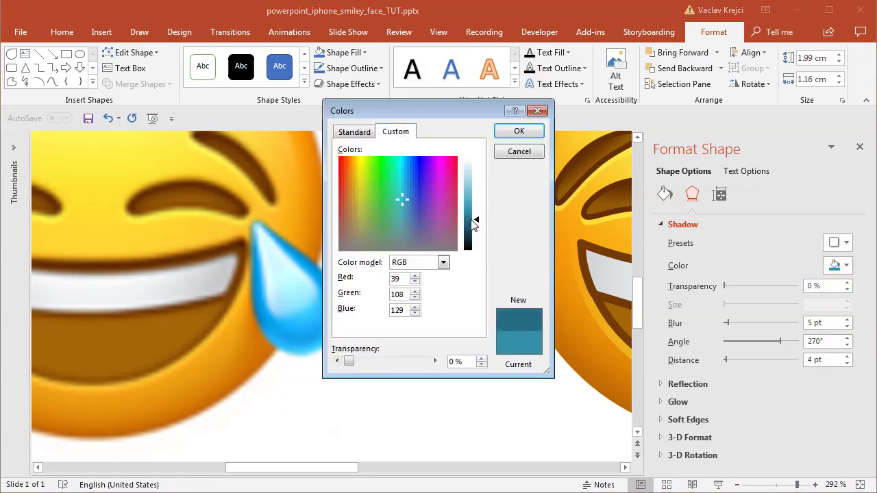
pyautogui.click(507, 131)
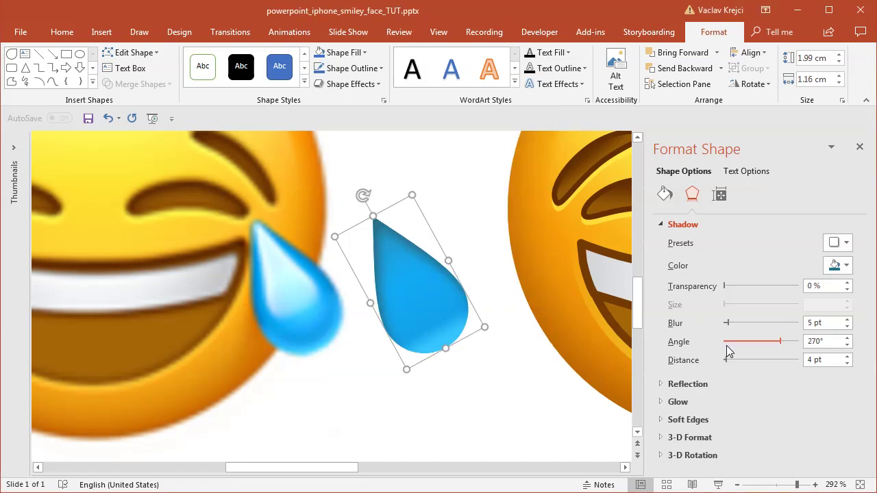
pyautogui.moveTo(833, 322); pyautogui.dragTo(794, 327)
pyautogui.moveTo(727, 361); pyautogui.dragTo(730, 364)
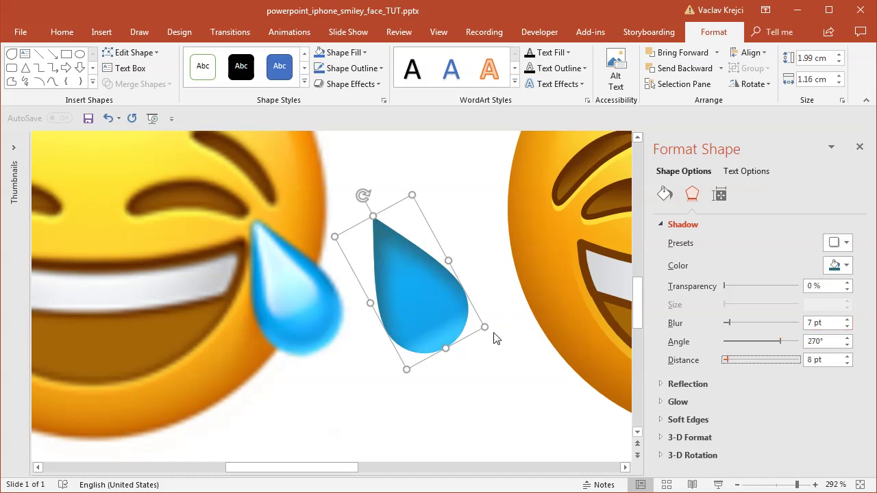
pyautogui.click(827, 323)
# - Duplicate the drop, remove its shadow, shrink it to 1.64 cm and place it over the original
pyautogui.hotkey('ctrl', 'd')
pyautogui.click(847, 243)
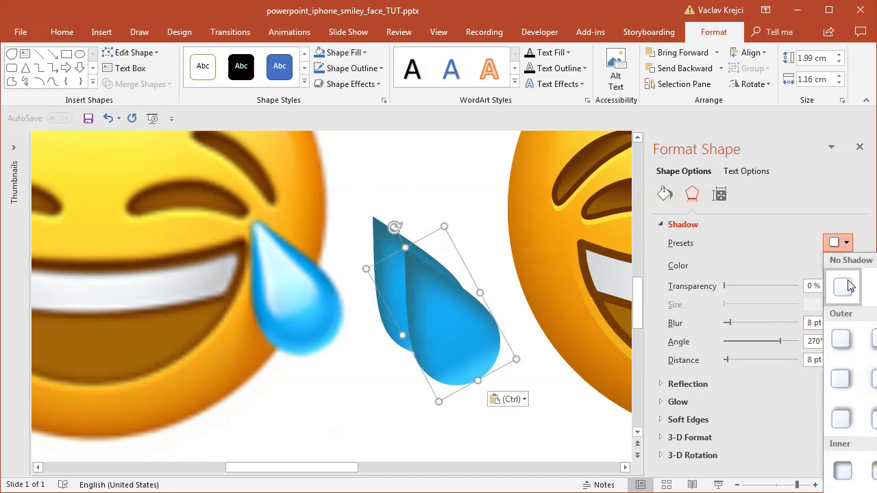
pyautogui.click(839, 294)
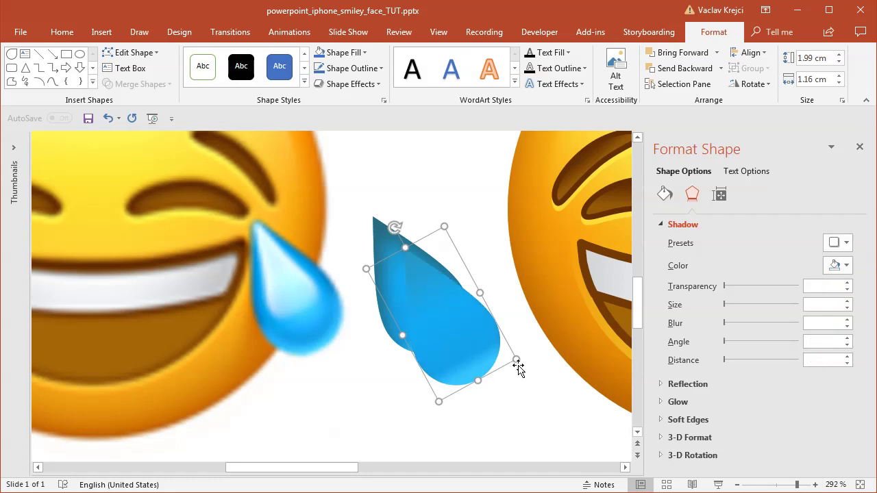
pyautogui.moveTo(518, 361); pyautogui.dragTo(480, 349)
pyautogui.moveTo(441, 322); pyautogui.dragTo(424, 304)
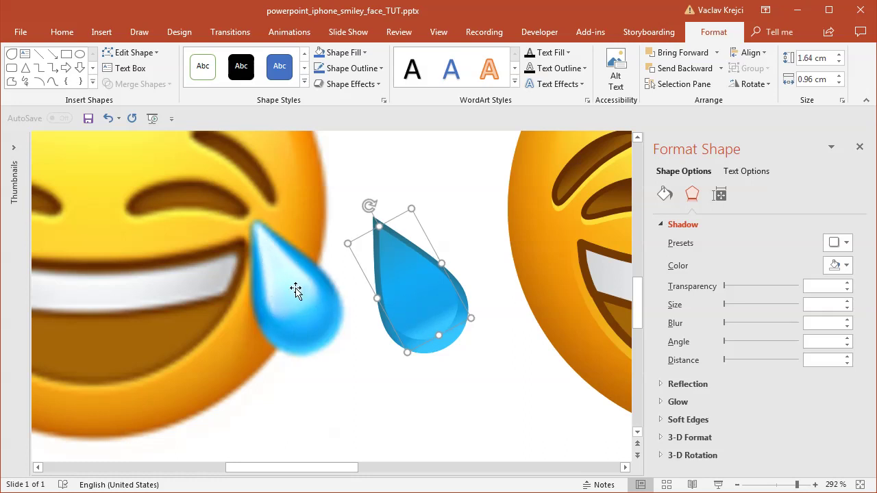
# - Make the copy's first gradient stop white and the second stop white at 58% transparency
pyautogui.click(666, 195)
pyautogui.scroll(-1, 867, 361)
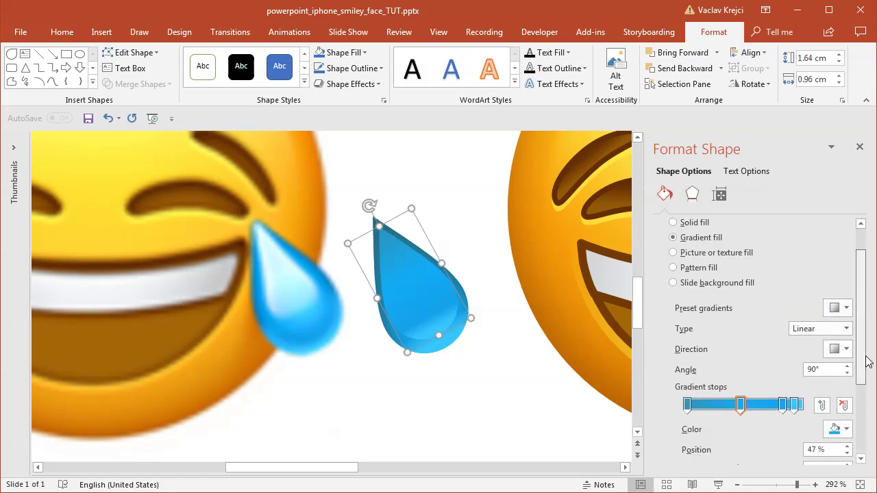
pyautogui.scroll(-1, 866, 361)
pyautogui.click(687, 384)
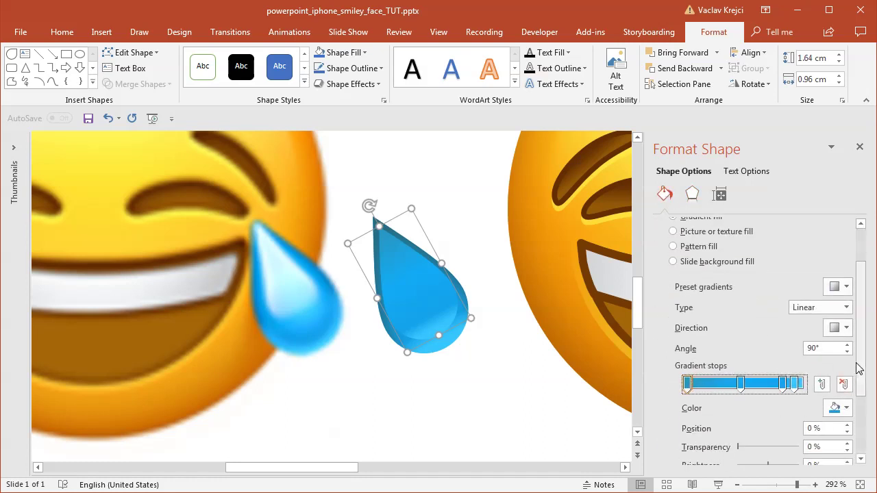
pyautogui.scroll(-3, 860, 369)
pyautogui.click(841, 353)
pyautogui.click(831, 388)
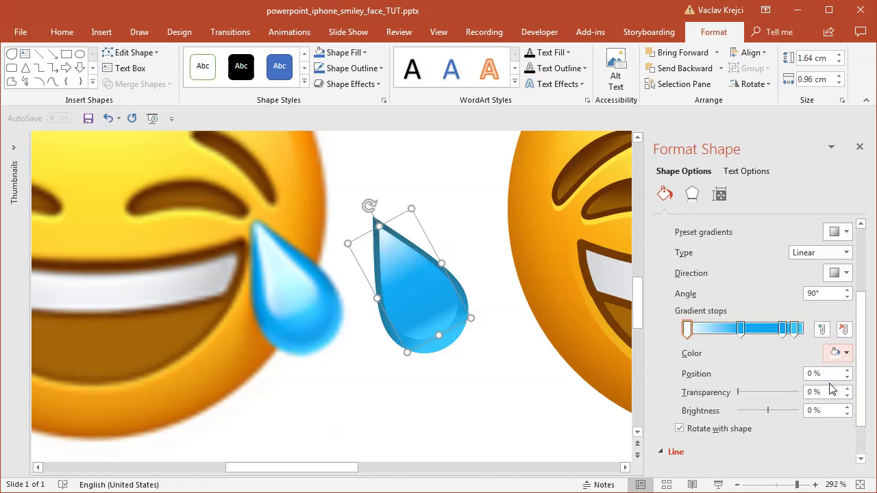
pyautogui.click(740, 329)
pyautogui.click(841, 353)
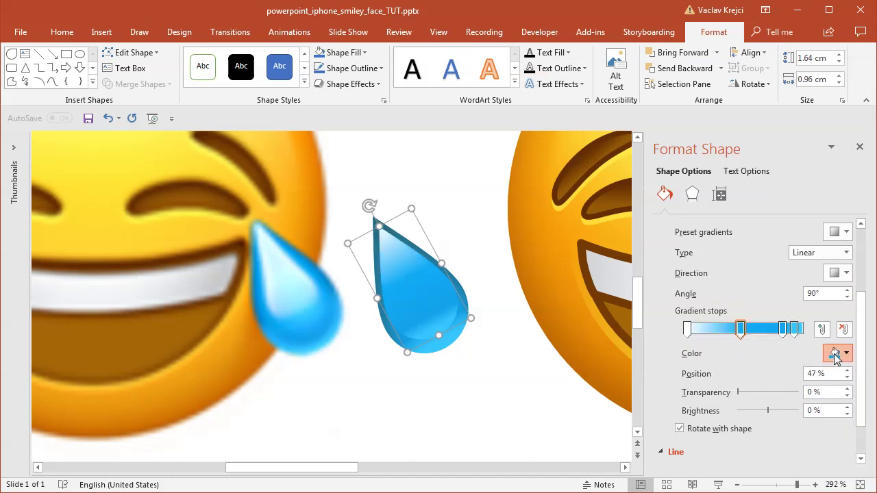
pyautogui.click(831, 388)
pyautogui.moveTo(736, 396); pyautogui.dragTo(777, 393)
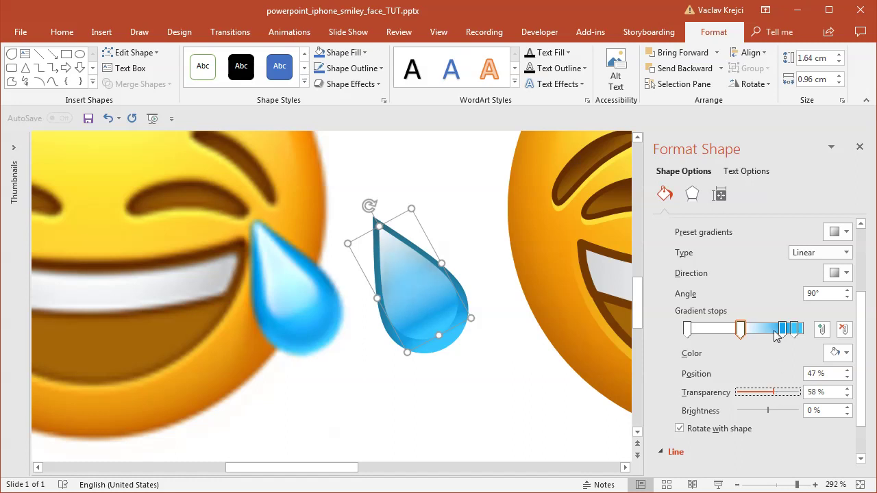
# - Add a fully transparent white stop at 55% and raise the end stop's transparency
pyautogui.moveTo(782, 329); pyautogui.dragTo(771, 330)
pyautogui.click(841, 353)
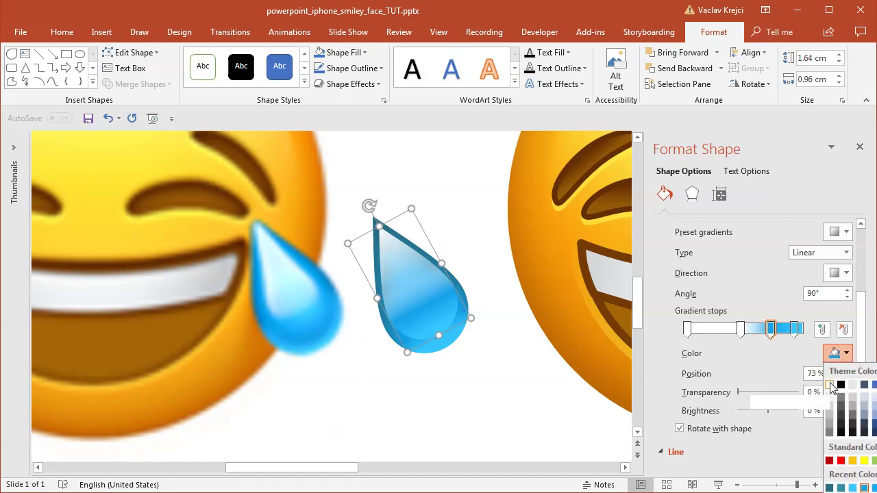
pyautogui.click(830, 385)
pyautogui.moveTo(740, 396); pyautogui.dragTo(822, 392)
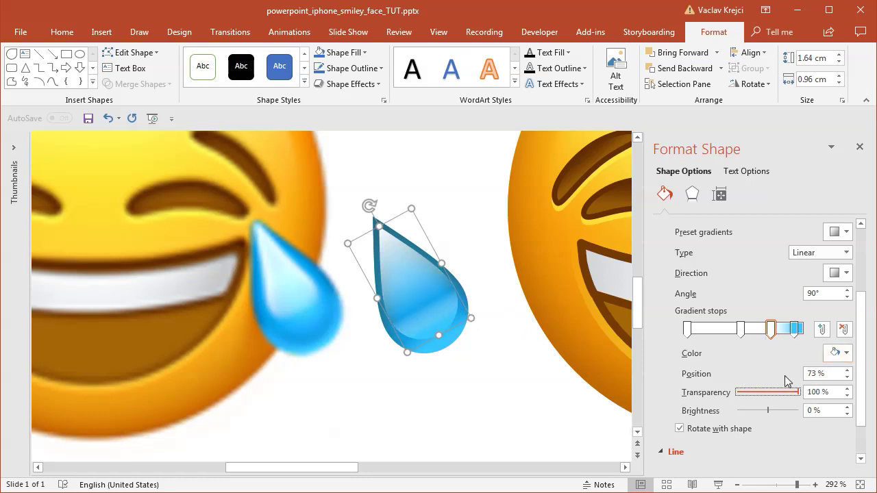
pyautogui.moveTo(741, 330); pyautogui.dragTo(786, 367)
pyautogui.click(802, 330)
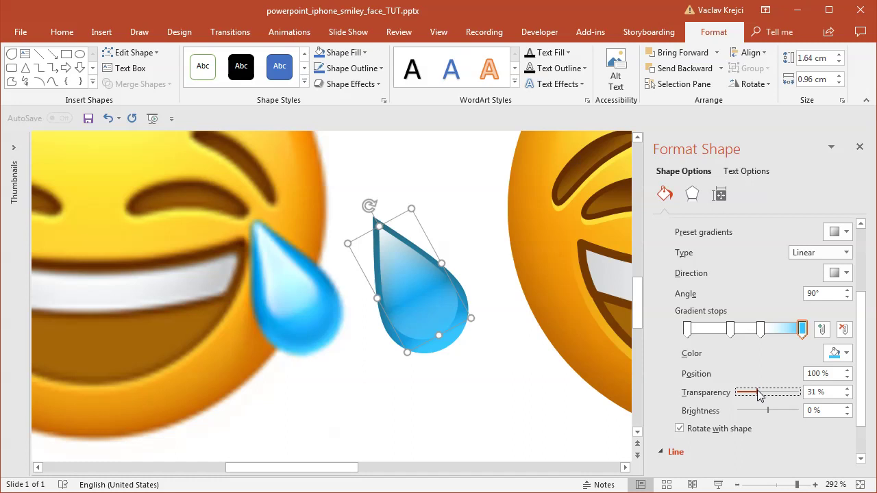
pyautogui.moveTo(759, 396); pyautogui.dragTo(776, 398)
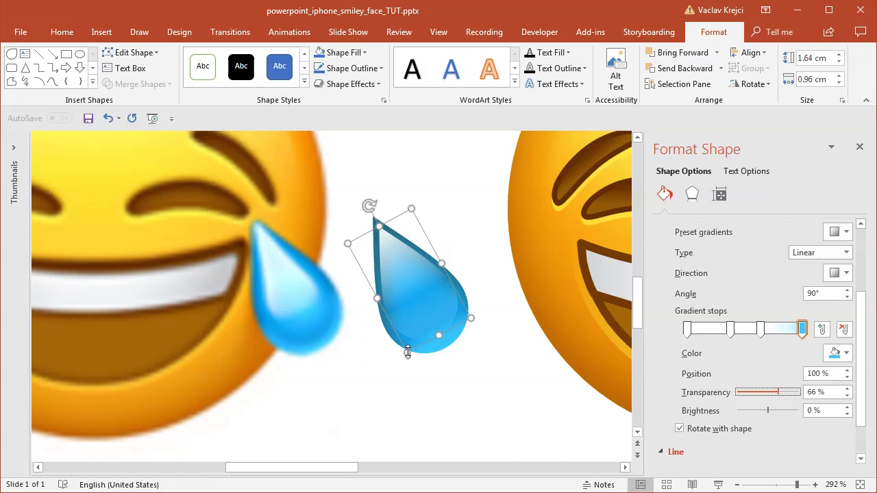
# - Nudge the highlight drop into place over the larger drop, then select the larger drop
pyautogui.click(448, 380)
pyautogui.click(428, 303)
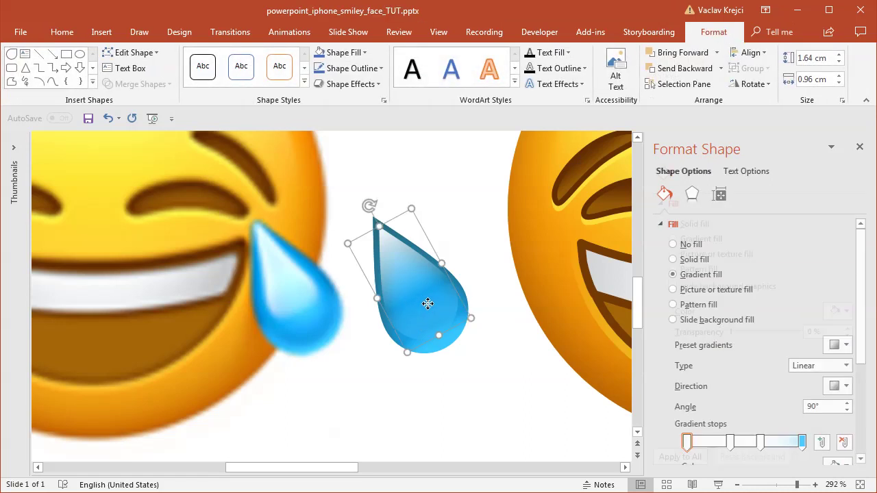
pyautogui.moveTo(428, 304); pyautogui.dragTo(459, 323)
pyautogui.hotkey('ctrl', 'Right')
pyautogui.hotkey('ctrl', 'Right')
pyautogui.hotkey('ctrl', 'Up')
pyautogui.hotkey('ctrl', 'Up')
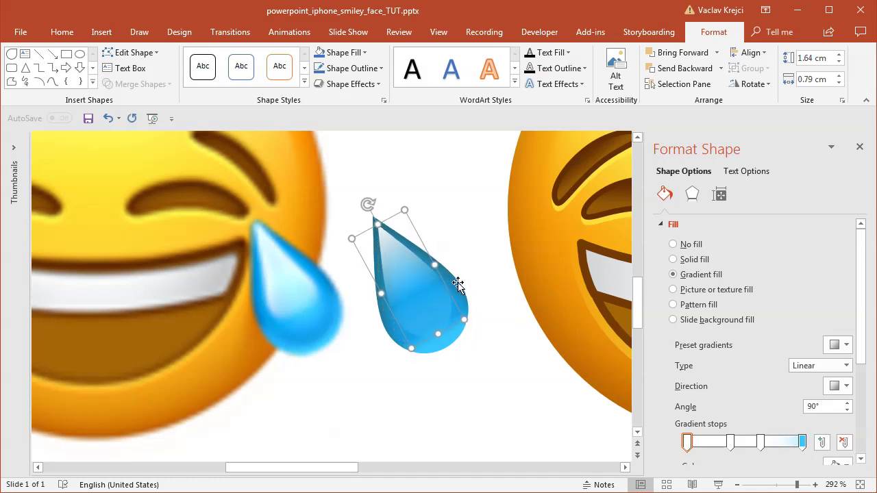
pyautogui.click(460, 288)
# - Make the larger drop's shadow 44% transparent
pyautogui.click(692, 197)
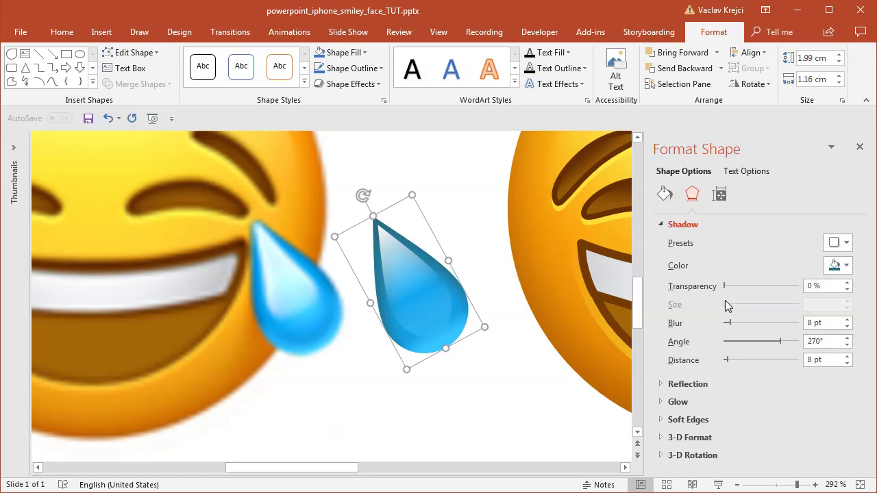
pyautogui.moveTo(724, 285); pyautogui.dragTo(758, 287)
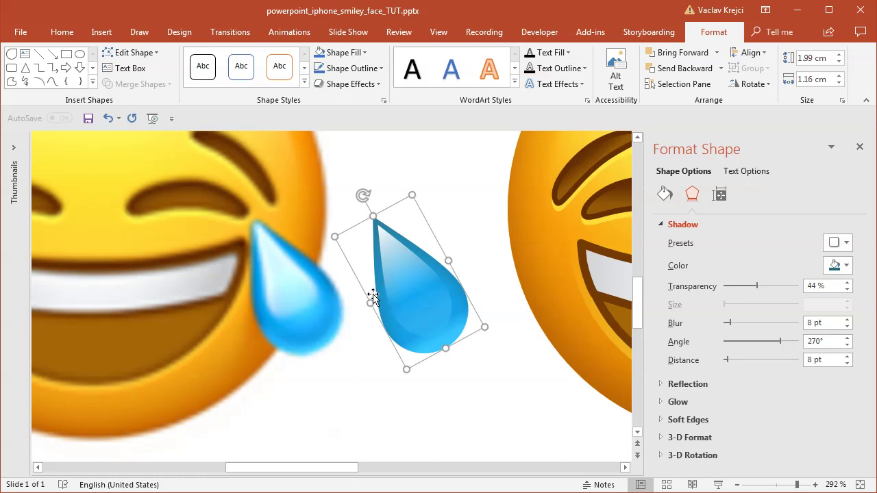
pyautogui.click(665, 195)
pyautogui.scroll(-3, 804, 384)
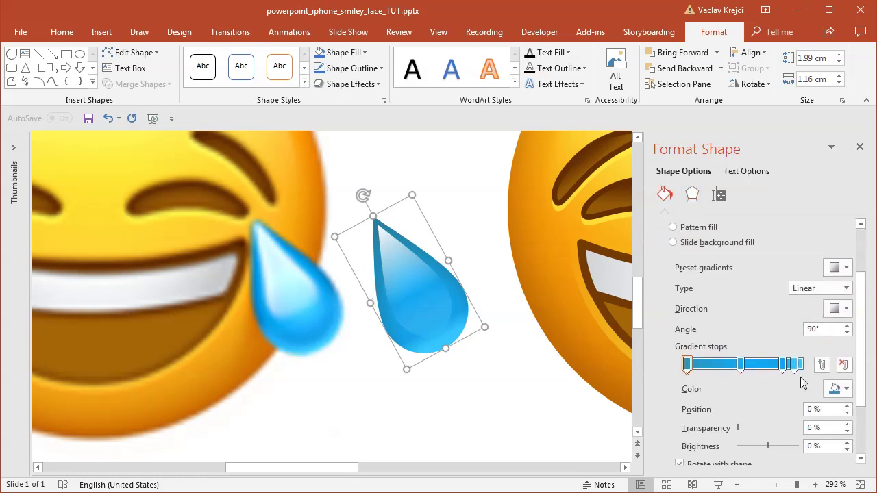
# - Lighten the blue of the 47% gradient stop through More Colors
pyautogui.click(740, 364)
pyautogui.moveTo(862, 368); pyautogui.dragTo(857, 392)
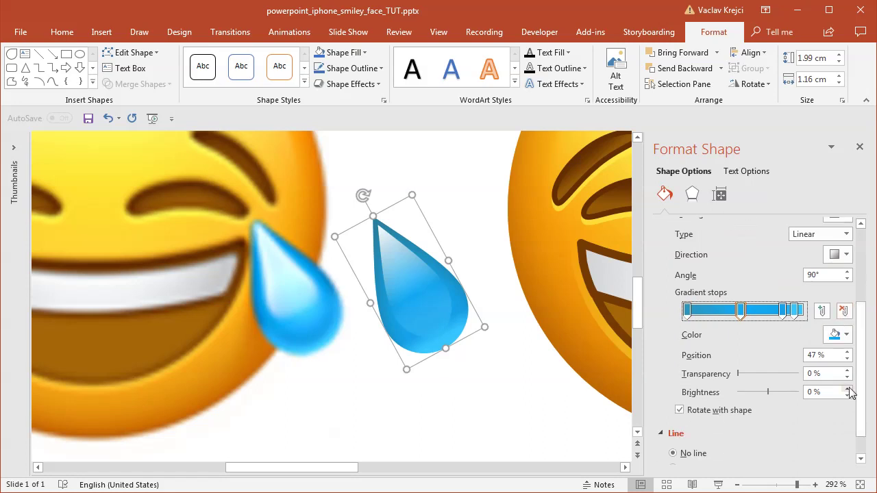
pyautogui.click(835, 343)
pyautogui.click(846, 484)
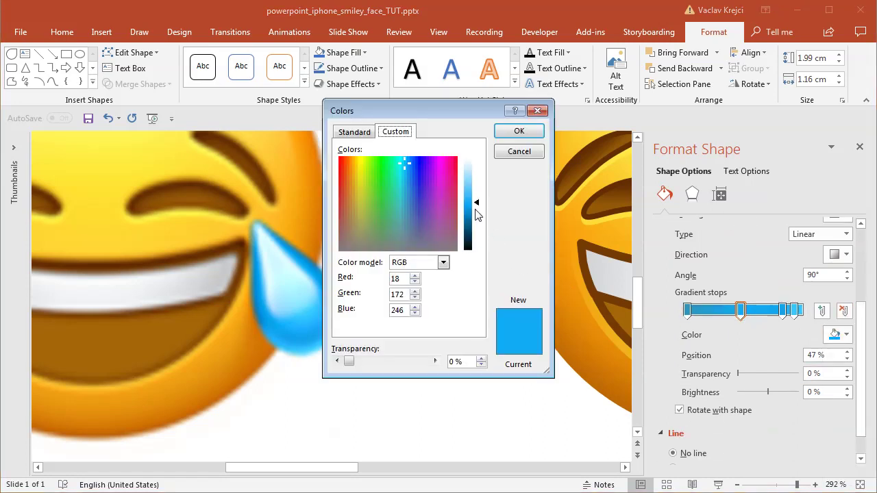
pyautogui.moveTo(478, 215); pyautogui.dragTo(477, 194)
pyautogui.click(519, 131)
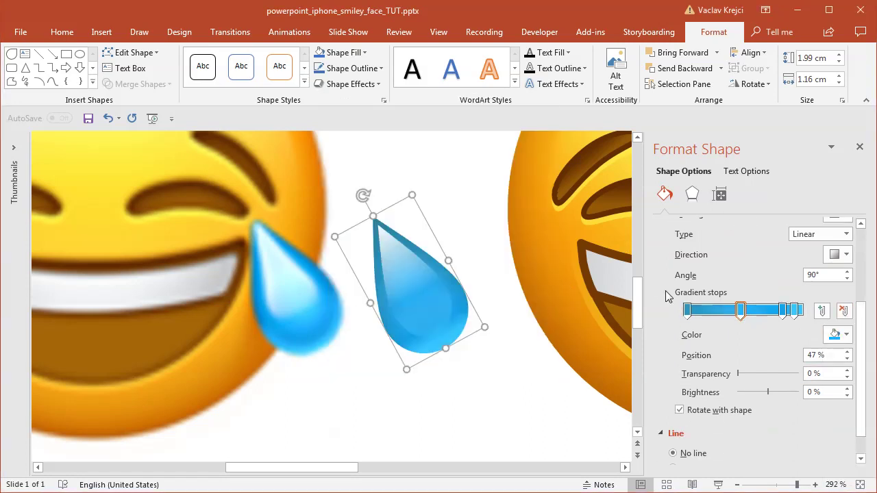
# - Lighten the blues of the 83% and 93% gradient stops through More Colors
pyautogui.click(783, 311)
pyautogui.click(835, 335)
pyautogui.click(846, 484)
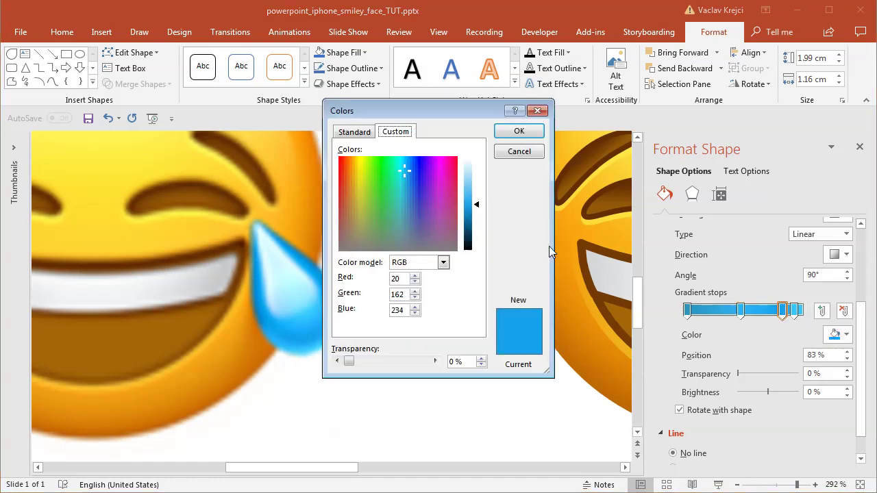
pyautogui.moveTo(476, 215); pyautogui.dragTo(476, 198)
pyautogui.click(519, 130)
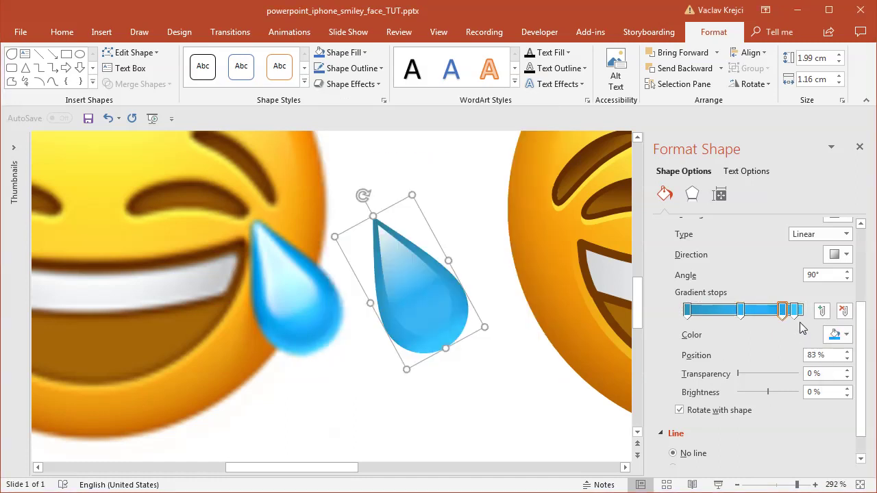
pyautogui.click(795, 311)
pyautogui.click(846, 334)
pyautogui.click(846, 484)
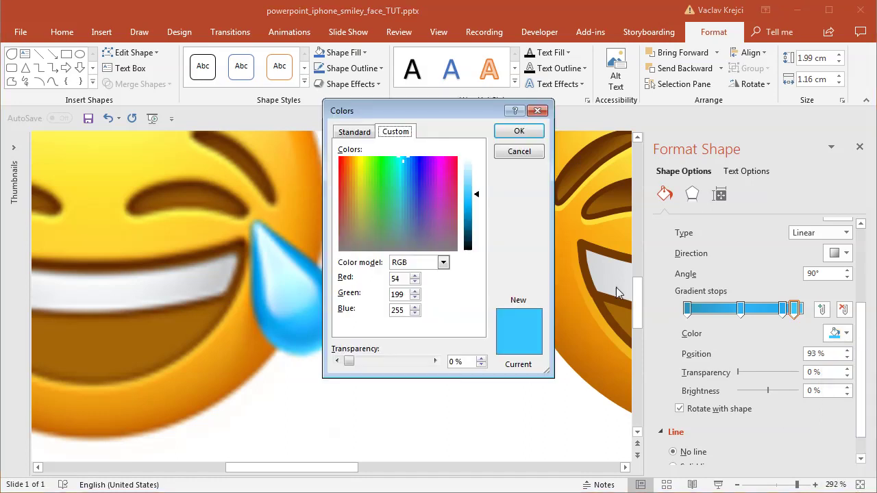
pyautogui.moveTo(472, 197); pyautogui.dragTo(473, 190)
pyautogui.click(518, 130)
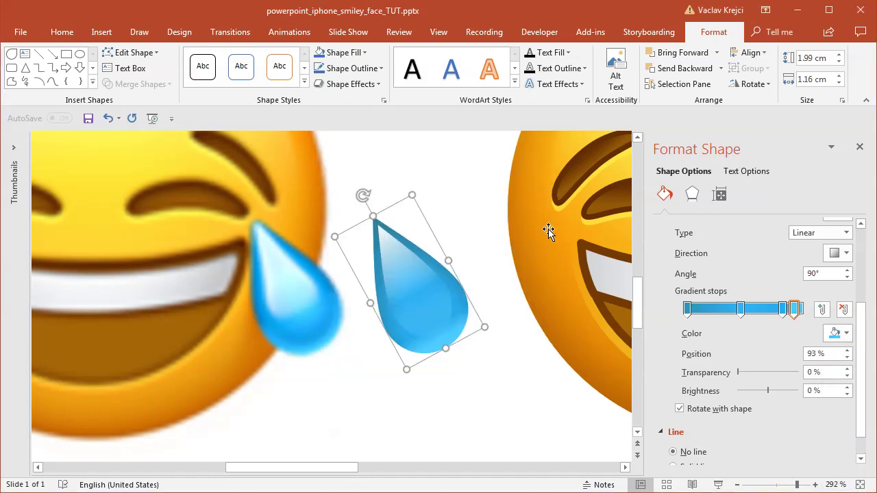
# - Adjust the teardrop's shadow transparency and paste a copy of the inner shape over the teardrop
pyautogui.click(694, 195)
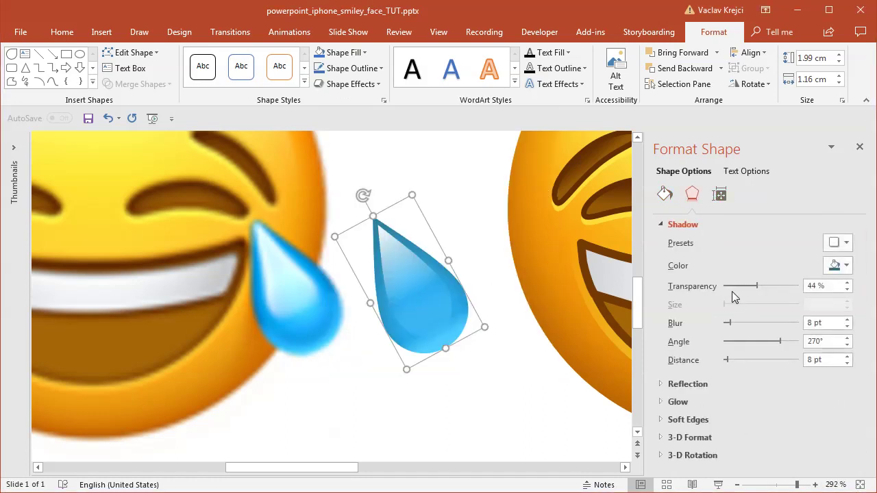
pyautogui.moveTo(756, 292)
pyautogui.mouseDown()
pyautogui.moveTo(725, 290)
pyautogui.moveTo(746, 290)
pyautogui.mouseUp()
pyautogui.click(403, 295)
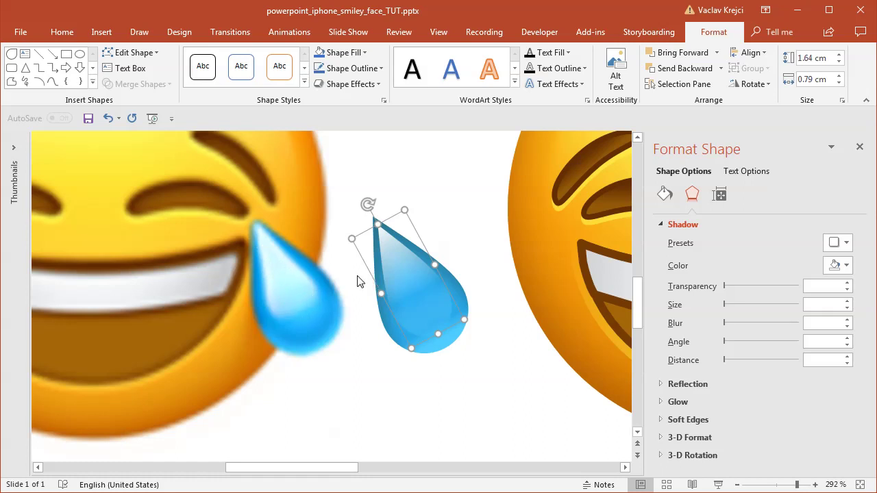
pyautogui.hotkey('ctrl', 'v')
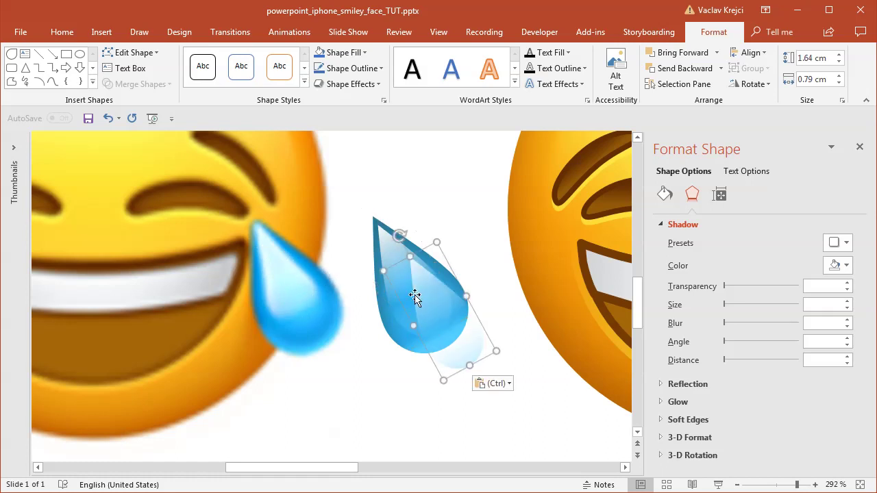
pyautogui.moveTo(416, 293); pyautogui.dragTo(405, 263)
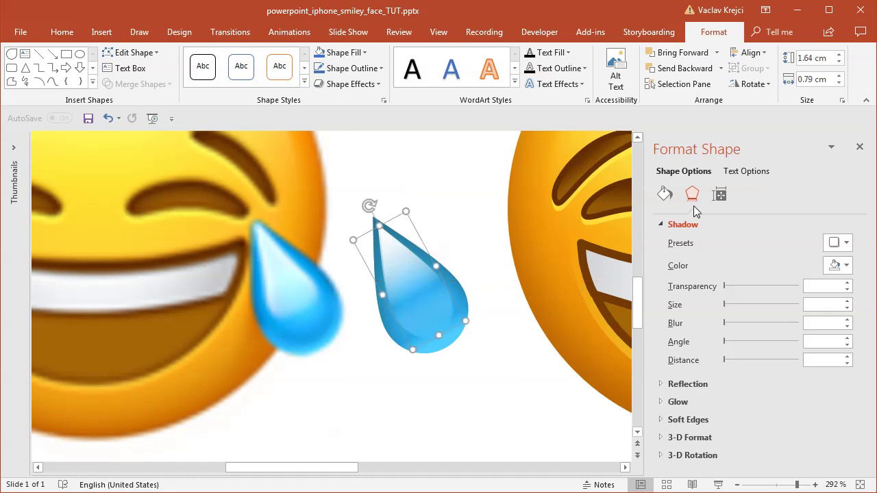
# - Give the inner shape 3 pt soft edges
pyautogui.click(671, 226)
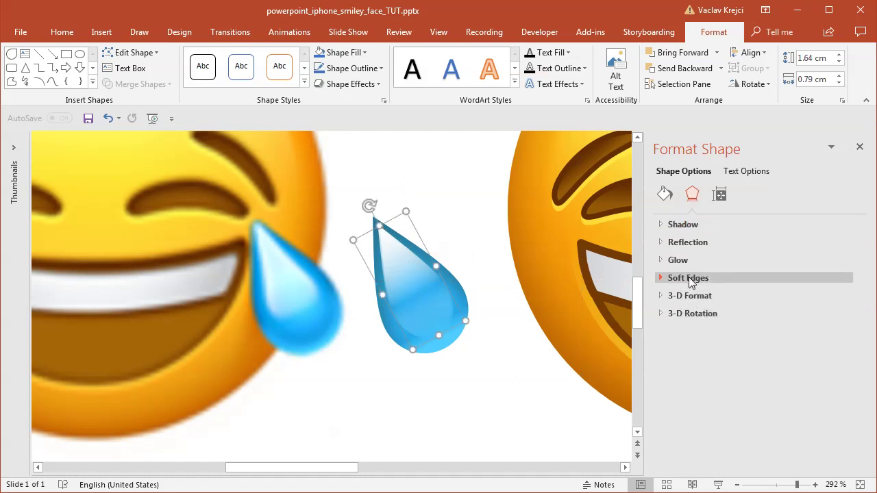
pyautogui.click(688, 279)
pyautogui.click(817, 317)
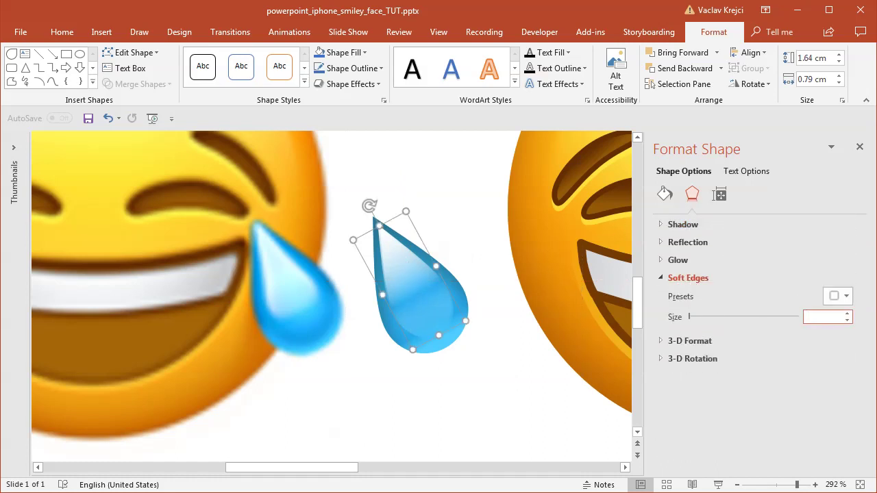
pyautogui.write('4')
pyautogui.press('Return')
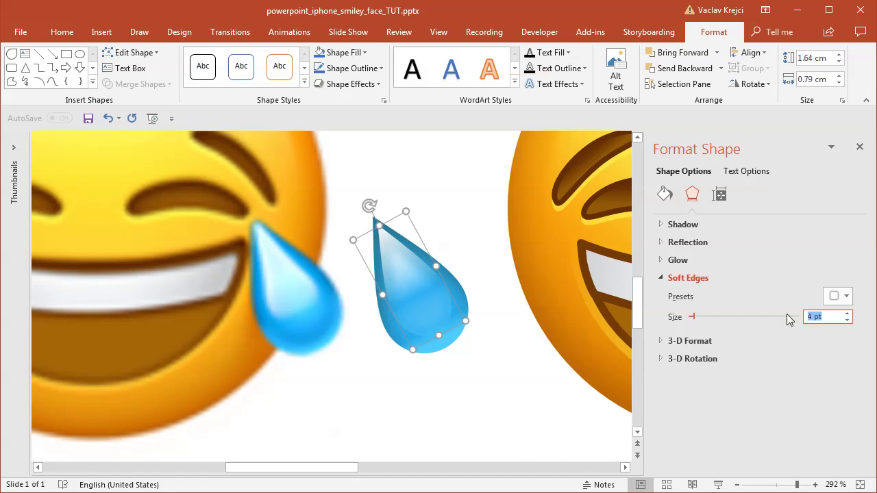
pyautogui.write('2')
pyautogui.press('Return')
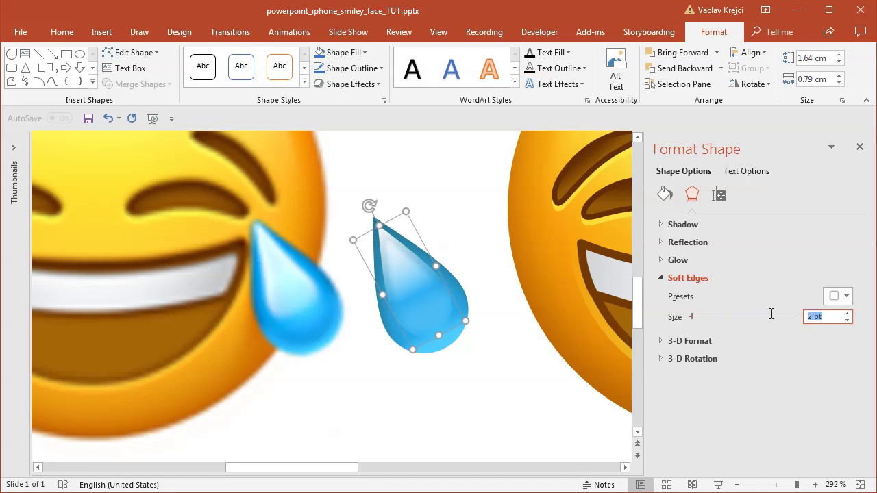
pyautogui.write('3')
# - Resize the inner shape to 2.18 × 1.05 cm and position it over the drop
pyautogui.moveTo(412, 290); pyautogui.dragTo(399, 274)
pyautogui.moveTo(455, 305); pyautogui.dragTo(437, 298)
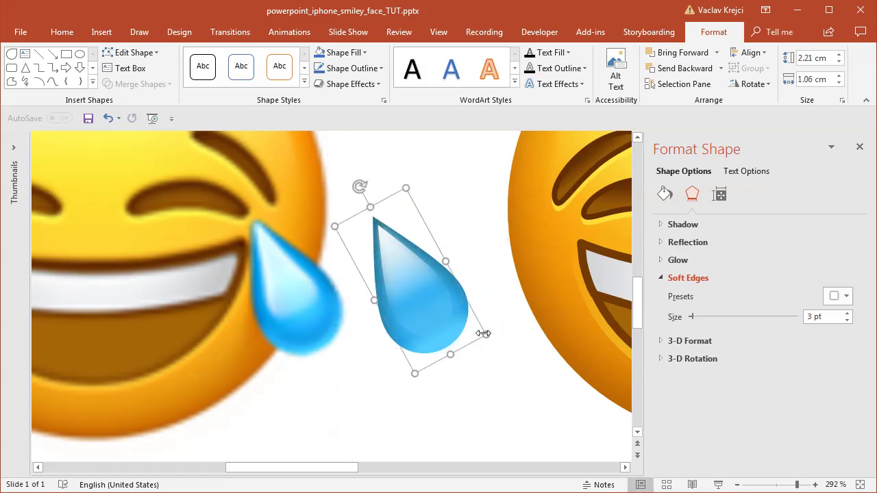
pyautogui.moveTo(484, 333); pyautogui.dragTo(494, 341)
pyautogui.moveTo(439, 308); pyautogui.dragTo(439, 309)
pyautogui.moveTo(486, 343); pyautogui.dragTo(445, 309)
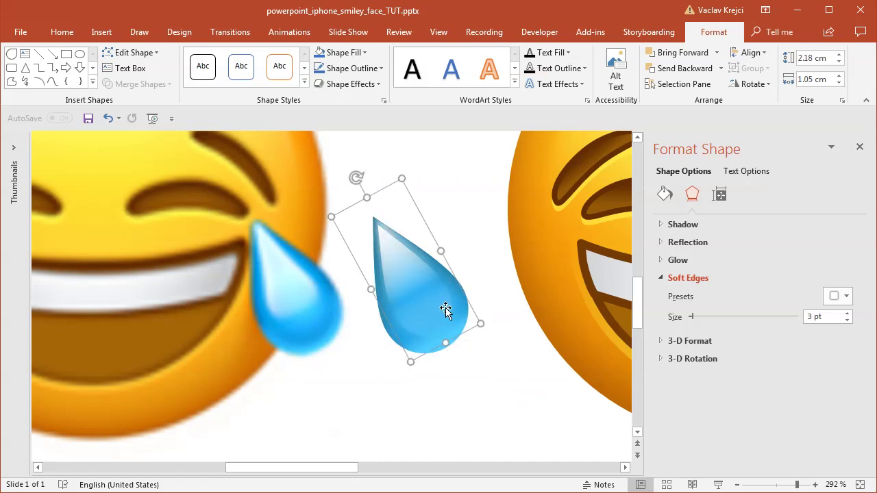
# - Zoom out and move the whole teardrop group onto the built emoji's cheek
pyautogui.click(490, 373)
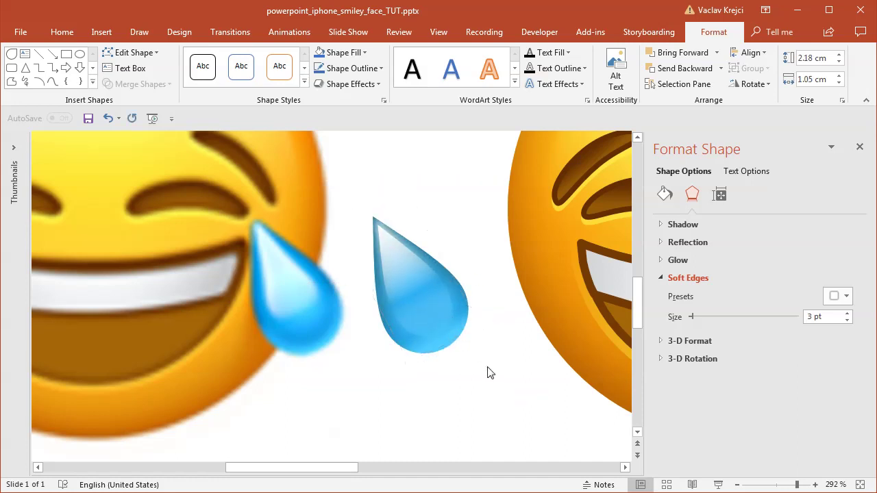
pyautogui.click(779, 485)
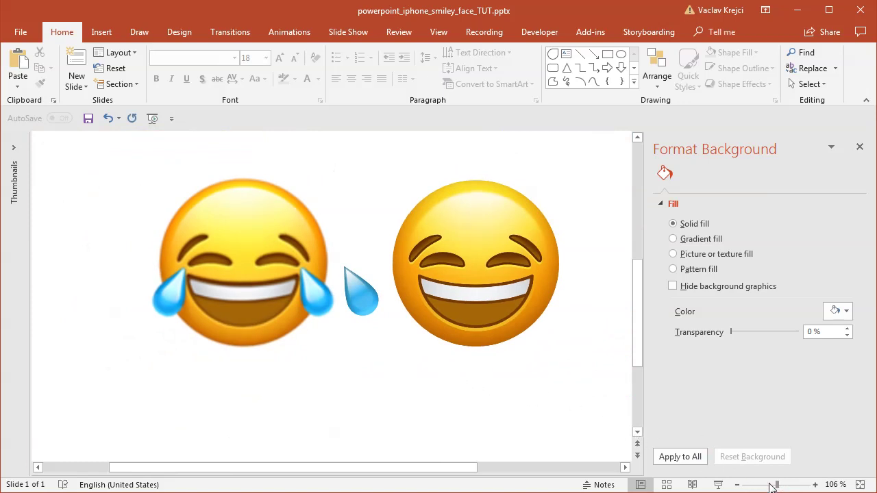
pyautogui.moveTo(336, 266); pyautogui.dragTo(340, 249)
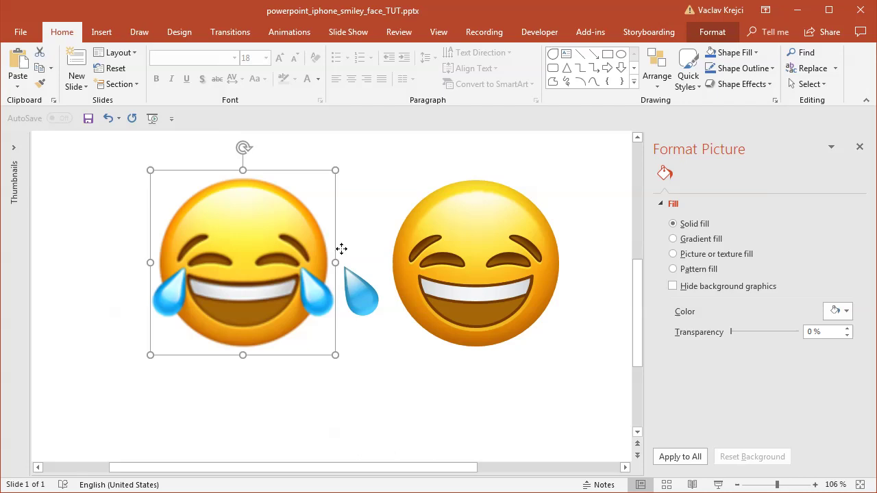
pyautogui.hotkey('ctrl', 'z')
pyautogui.click(396, 360)
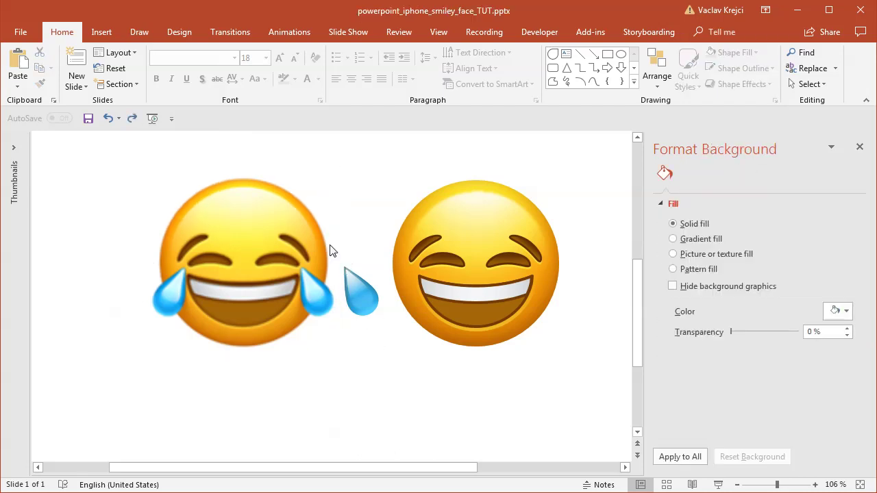
pyautogui.click(359, 291)
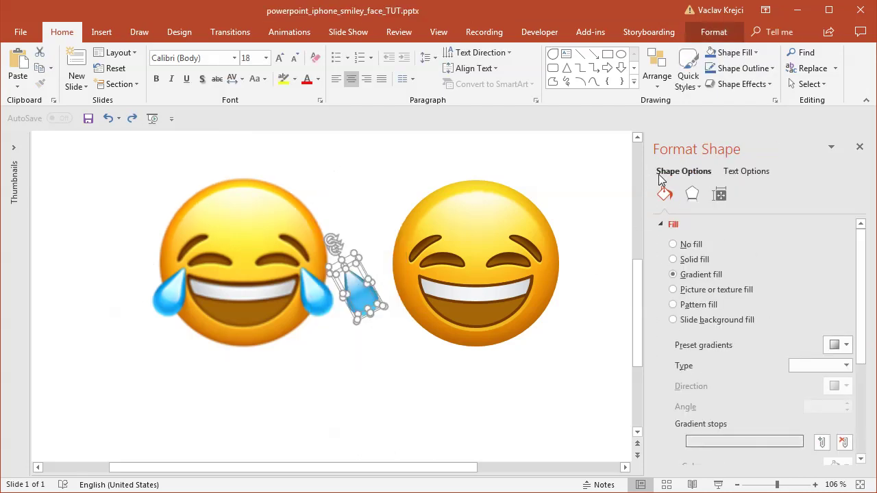
pyautogui.press('Escape')
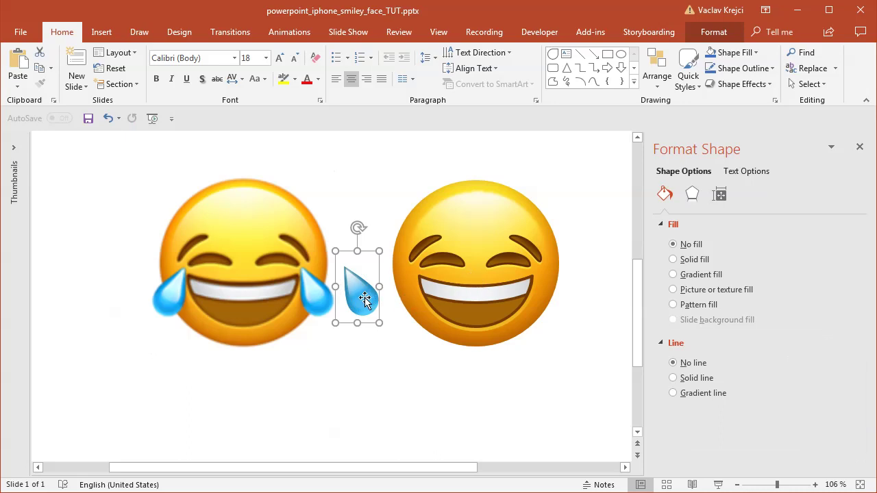
pyautogui.moveTo(363, 297)
pyautogui.mouseDown()
pyautogui.moveTo(558, 298)
pyautogui.moveTo(407, 299)
pyautogui.mouseUp()
# - Flip the left-cheek teardrop horizontally
pyautogui.click(713, 31)
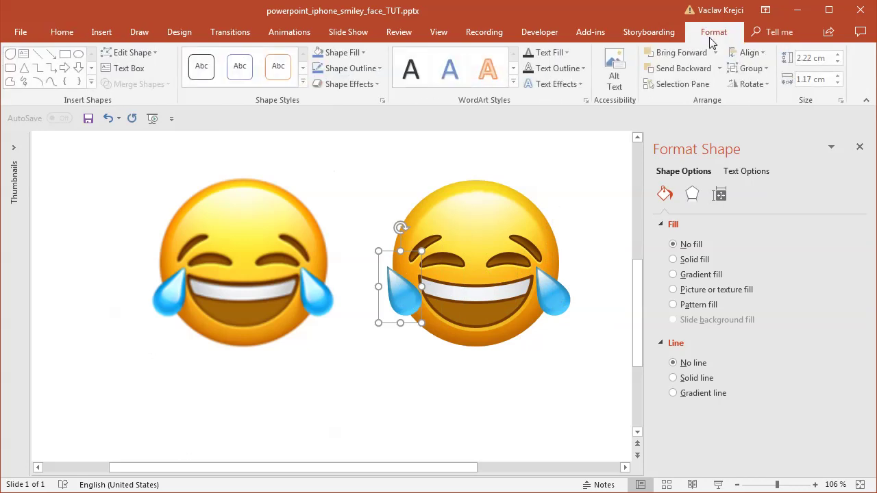
pyautogui.click(752, 83)
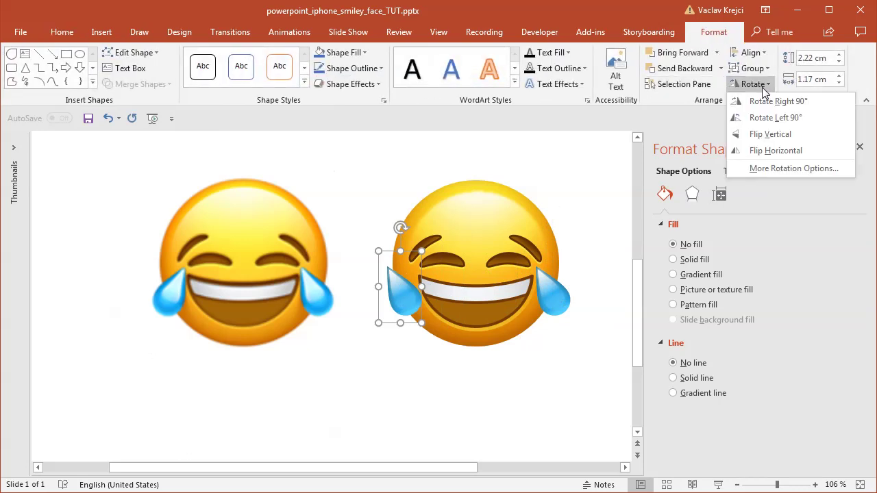
pyautogui.click(779, 151)
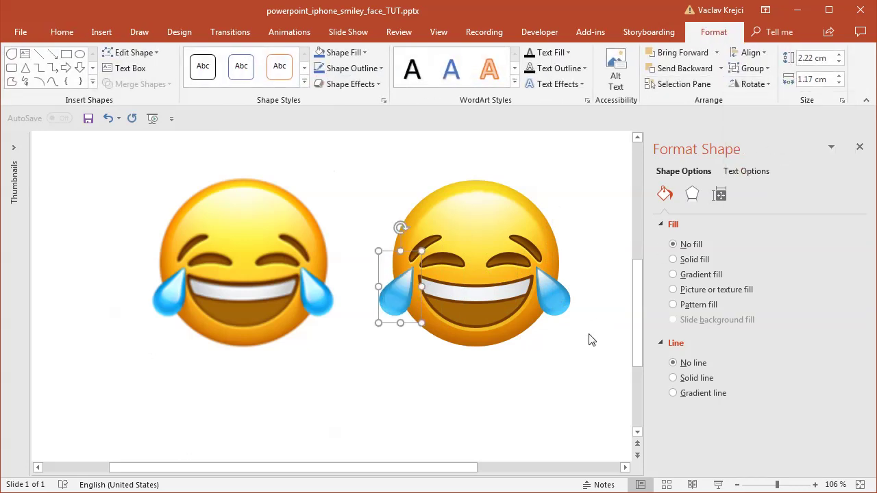
pyautogui.click(585, 245)
# - Scroll the view and close the Format Background pane to show both emojis side by side
pyautogui.moveTo(433, 468); pyautogui.dragTo(460, 469)
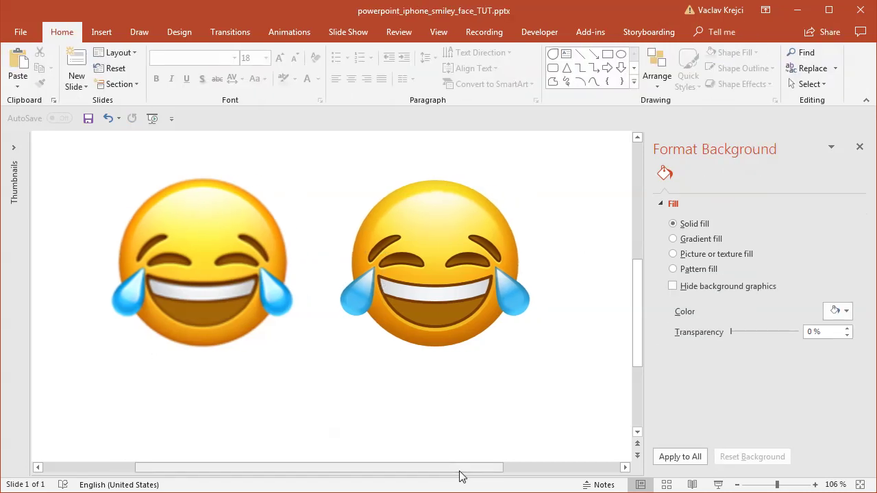
pyautogui.moveTo(633, 319); pyautogui.dragTo(631, 292)
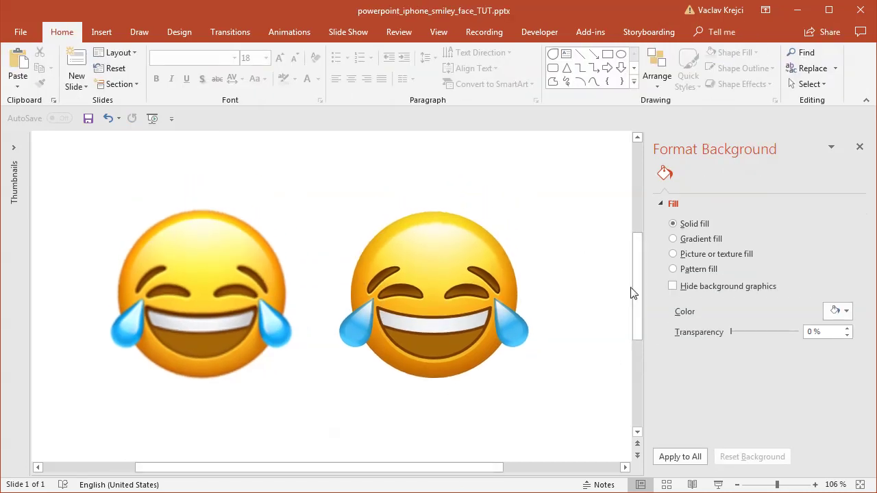
pyautogui.click(858, 147)
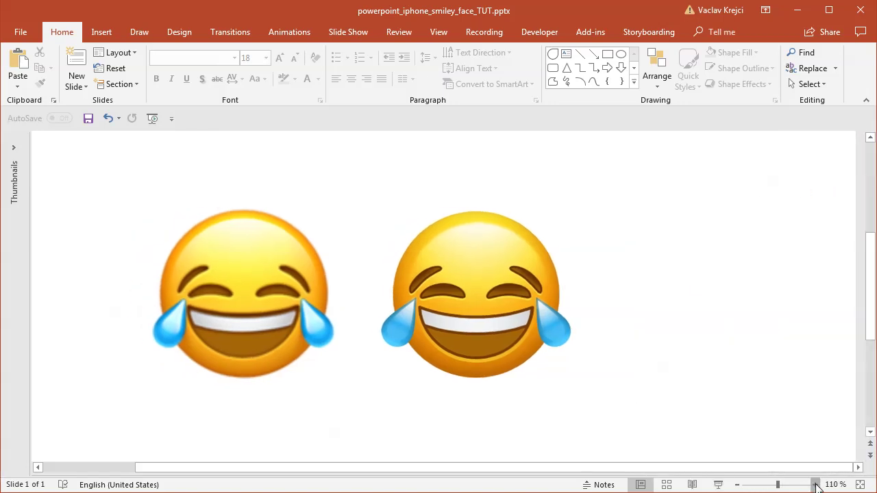